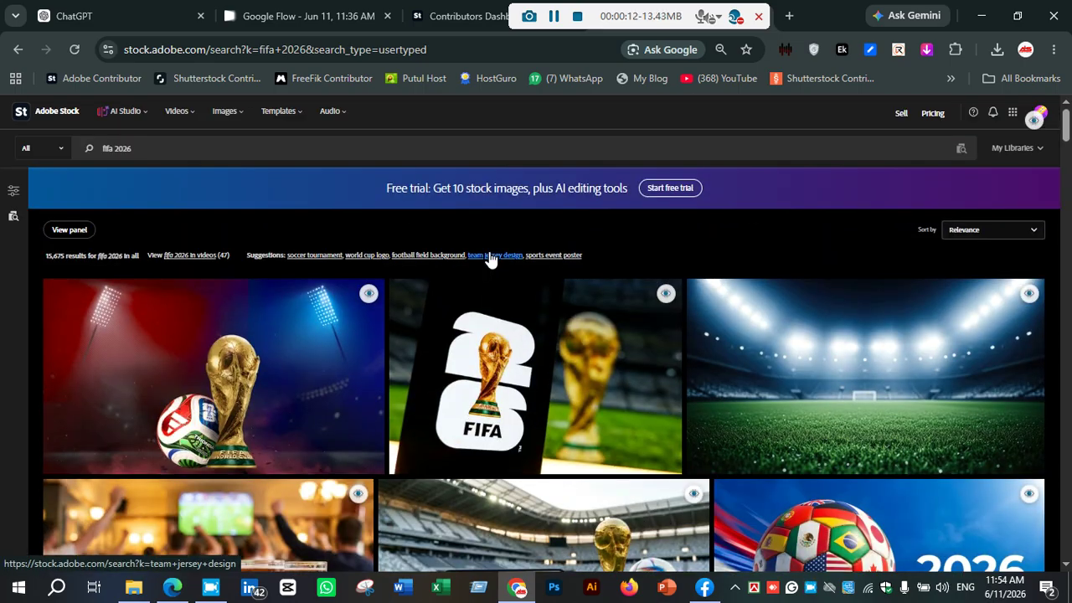
Browse the "fifa 2026" search results and open the black silhouette football icon set.
scroll(60, 377, "down", 4)
scroll(60, 377, "down", 10)
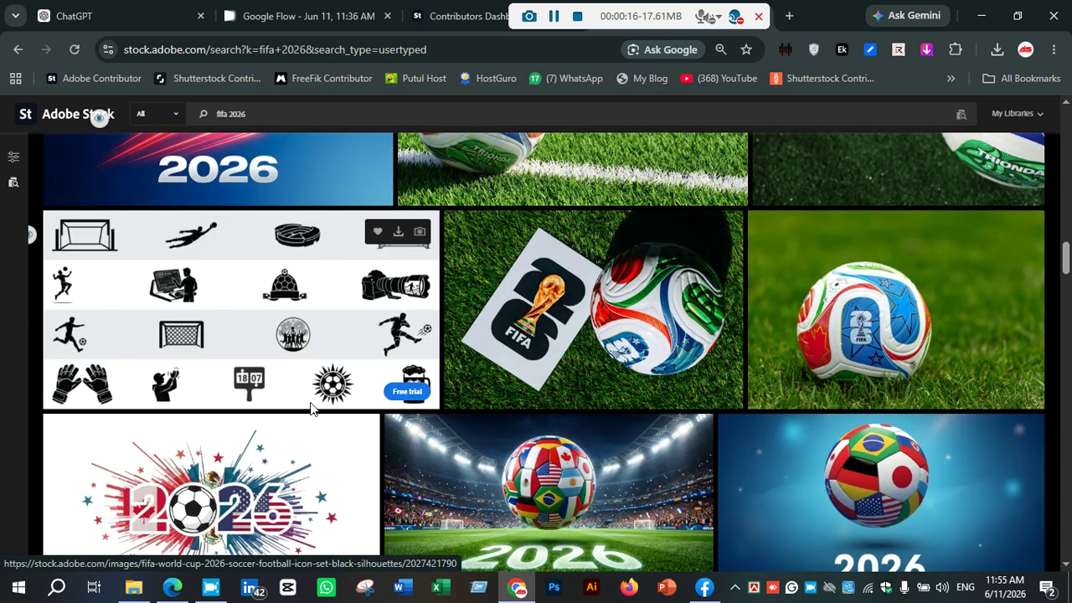
scroll(311, 409, "down", 2)
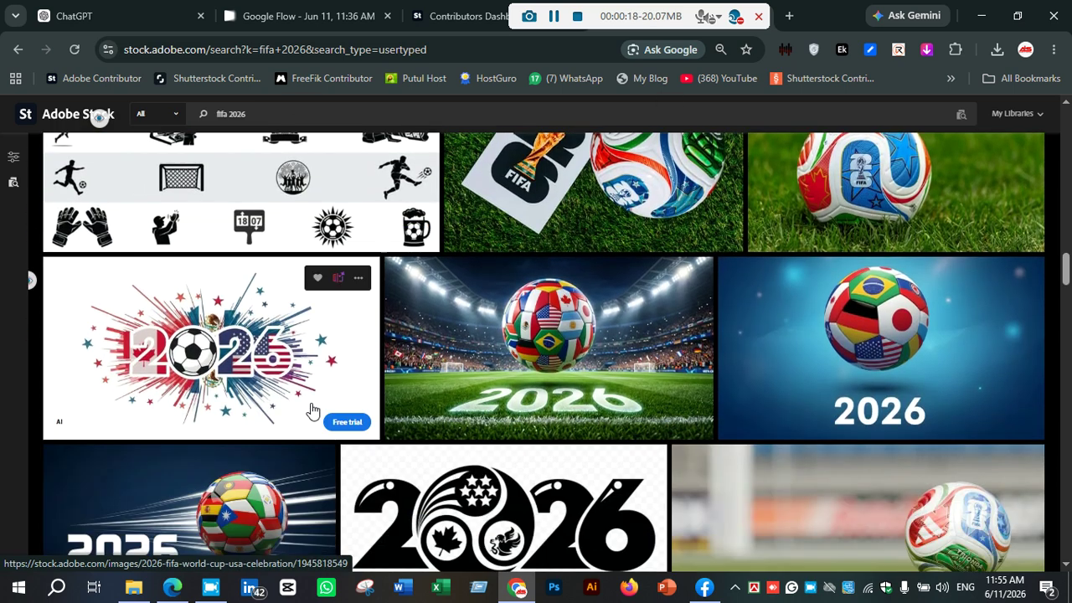
scroll(251, 414, "up", 4)
scroll(171, 421, "down", 2)
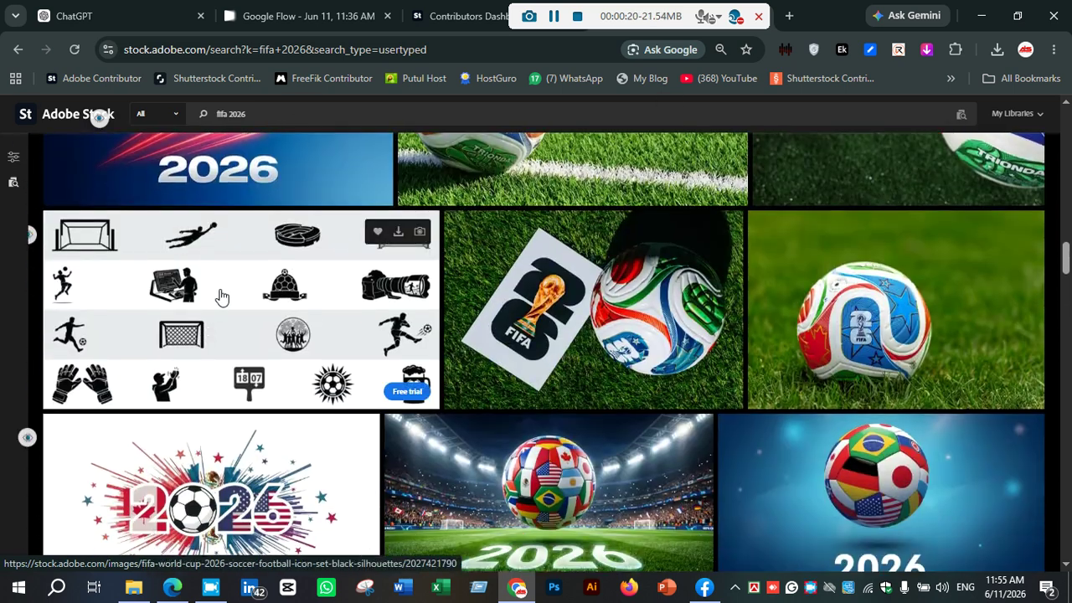
left_click(220, 293)
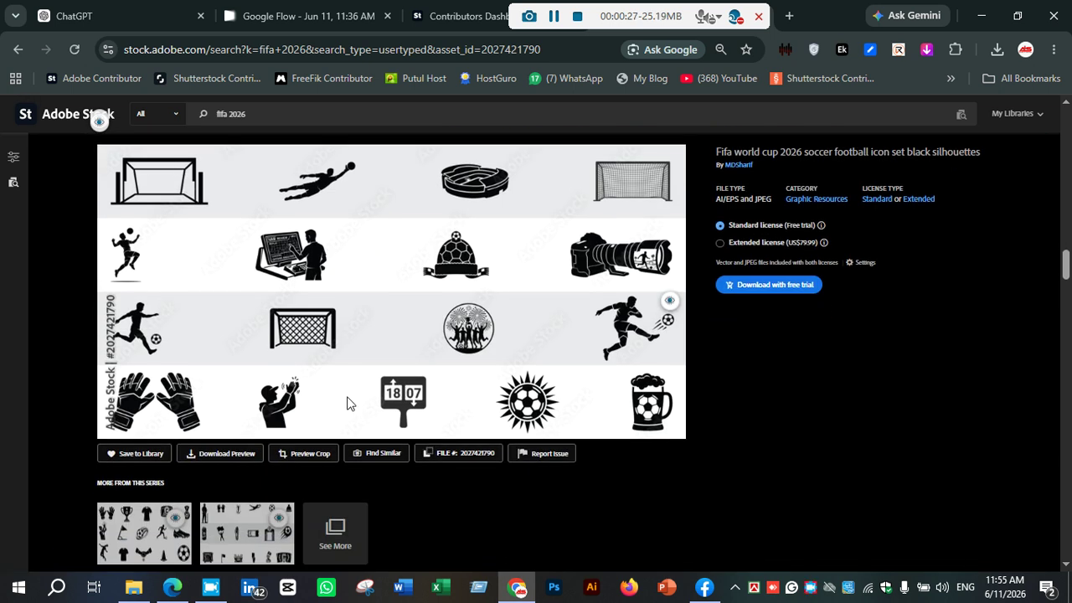
Review the icon set's details and related content, and open the "2026 fifa world cup global representation" image to check its title.
scroll(441, 354, "down", 5)
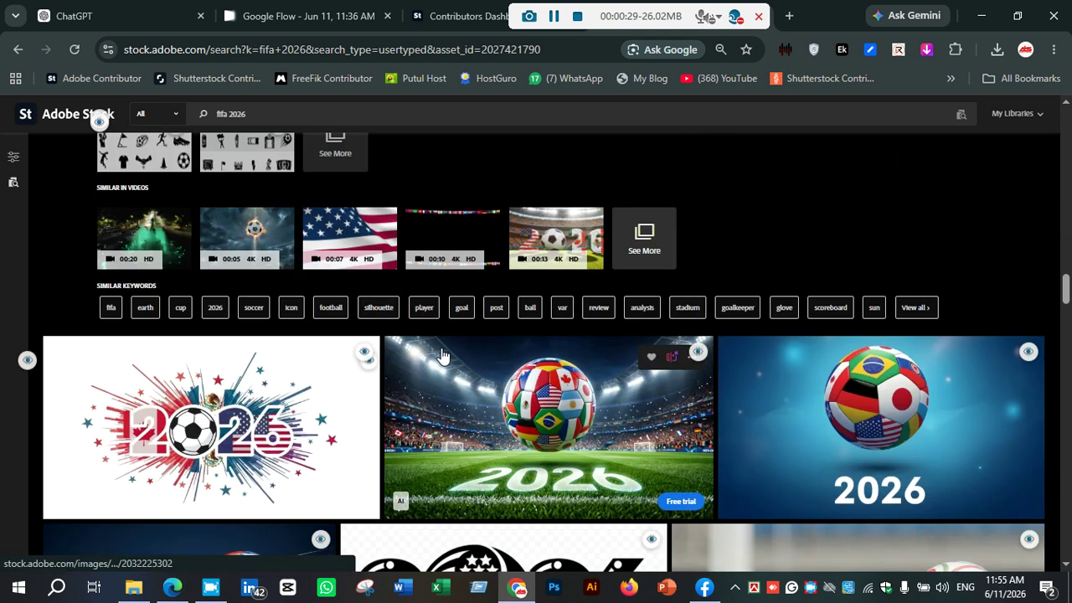
scroll(441, 354, "up", 6)
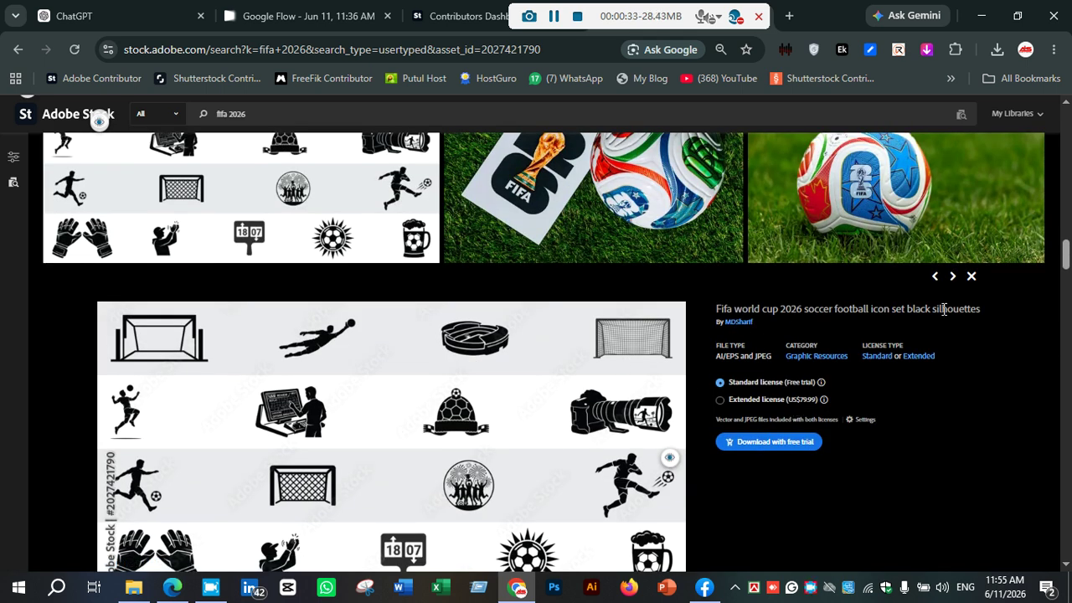
scroll(776, 322, "down", 5)
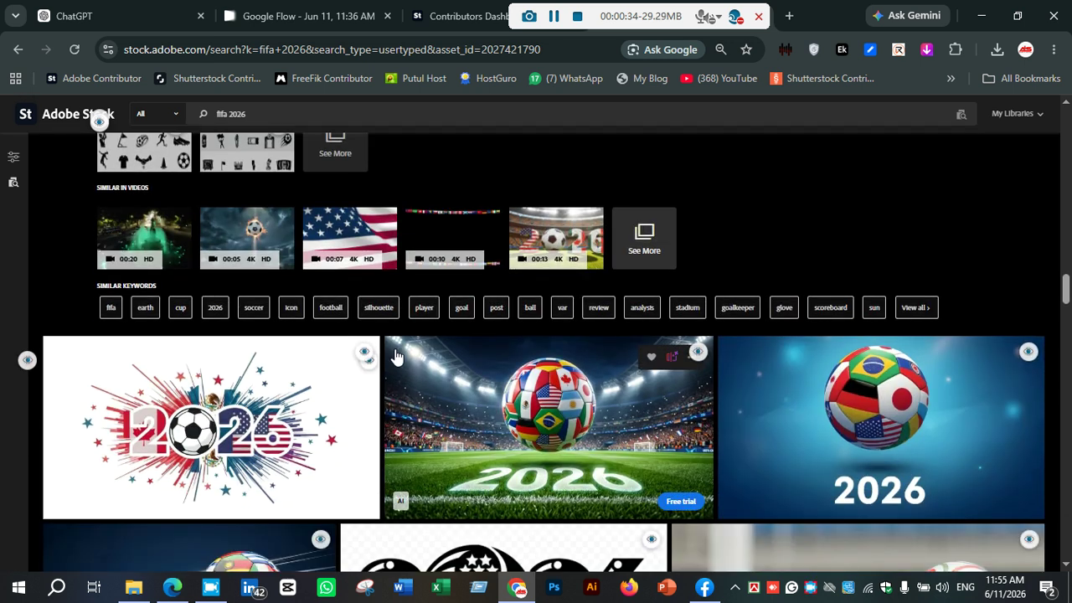
scroll(399, 355, "down", 2)
scroll(399, 355, "up", 3)
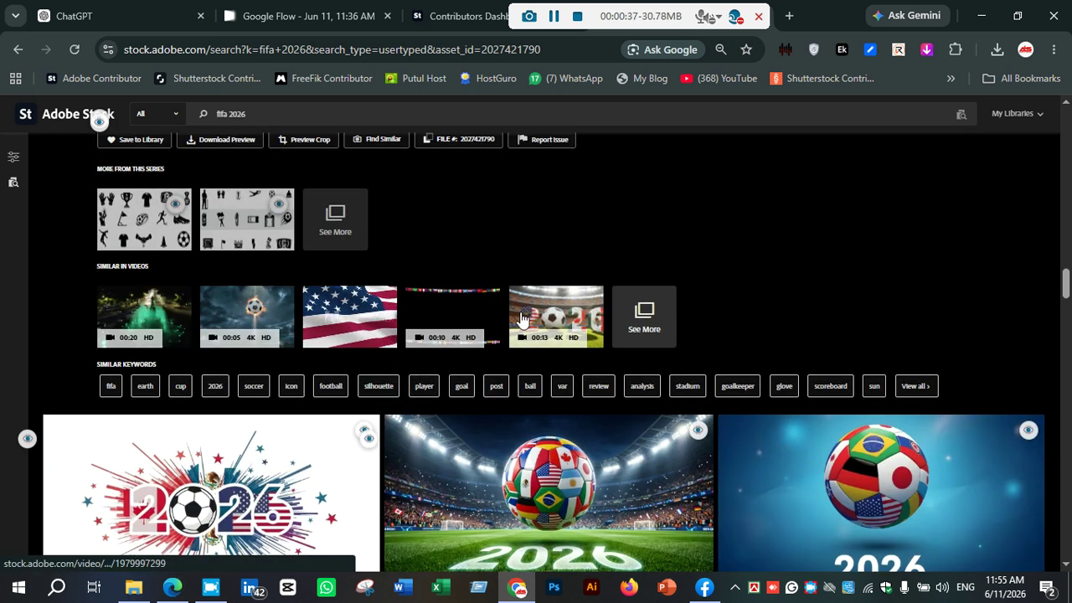
scroll(528, 314, "down", 3)
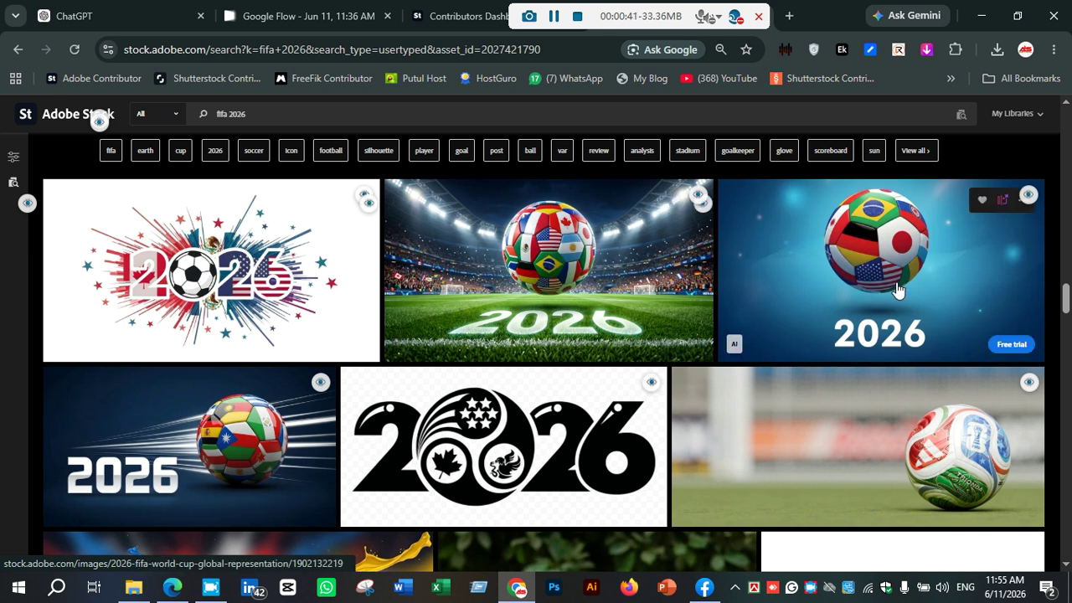
left_click(898, 226)
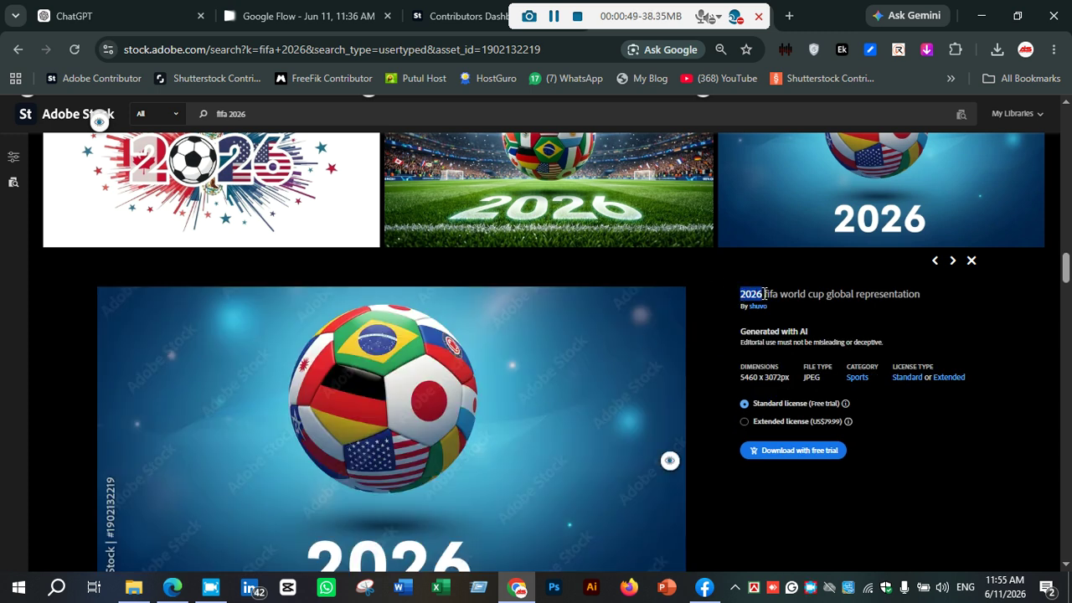
left_click(768, 294)
Look through the other World Cup 2026 images further down the search results for design ideas.
scroll(779, 306, "down", 10)
scroll(780, 314, "up", 3)
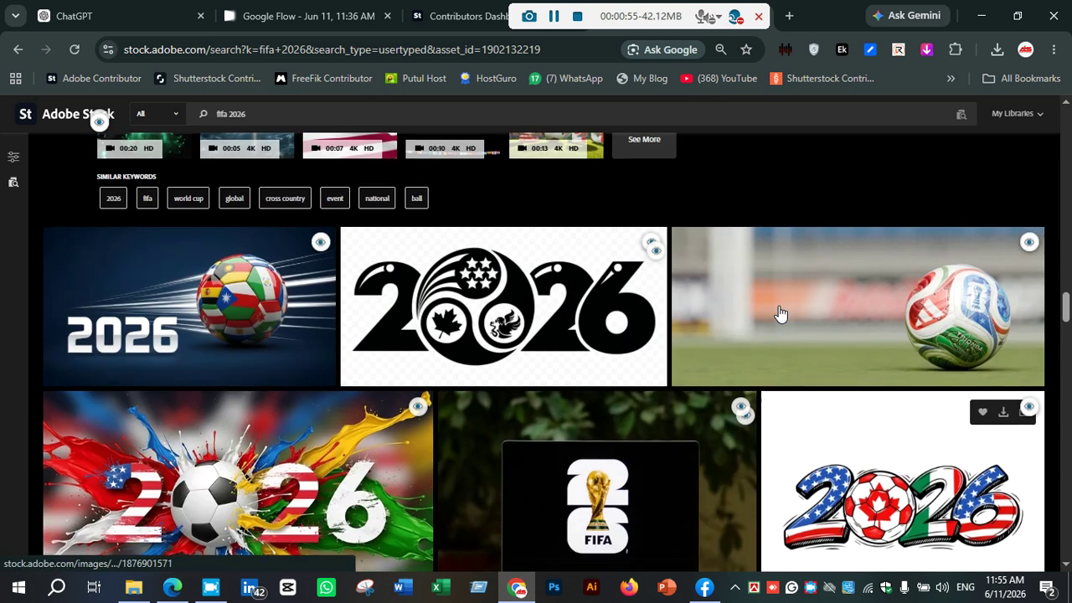
scroll(451, 362, "down", 2)
scroll(451, 362, "down", 5)
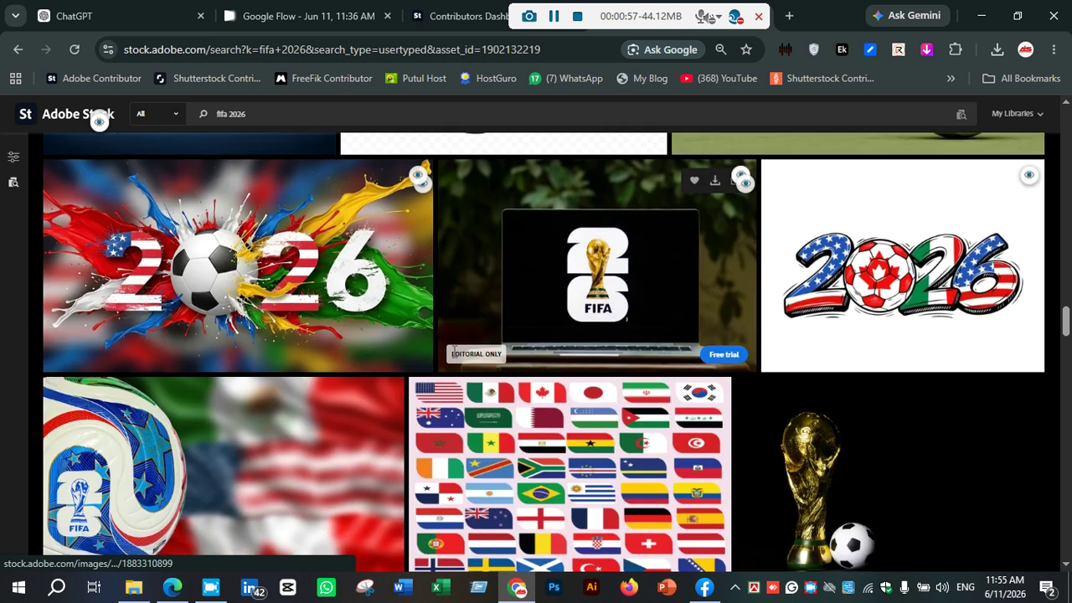
scroll(437, 366, "up", 6)
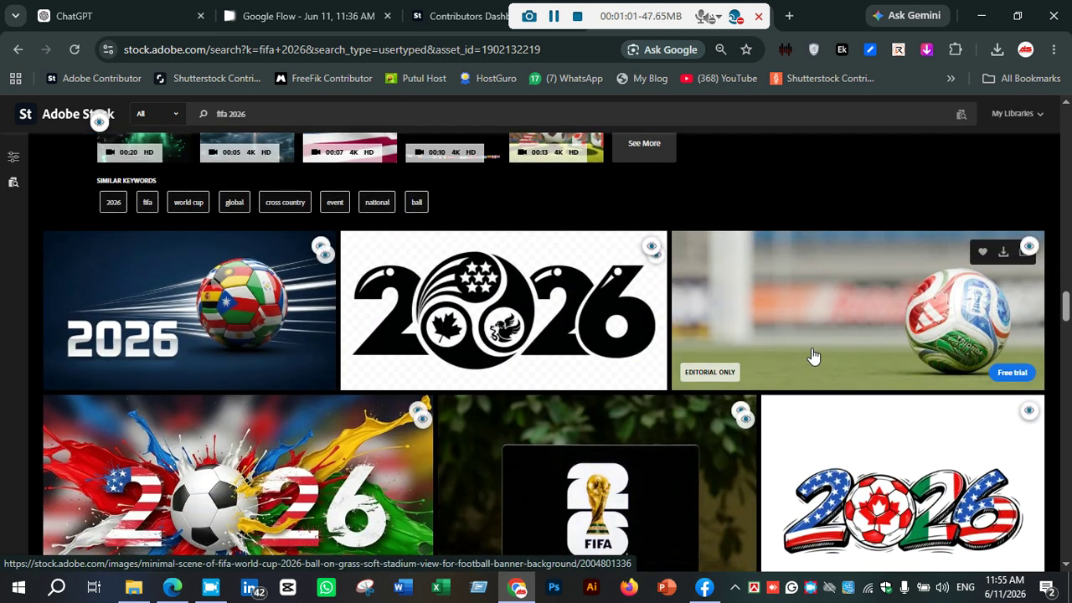
scroll(812, 356, "down", 5)
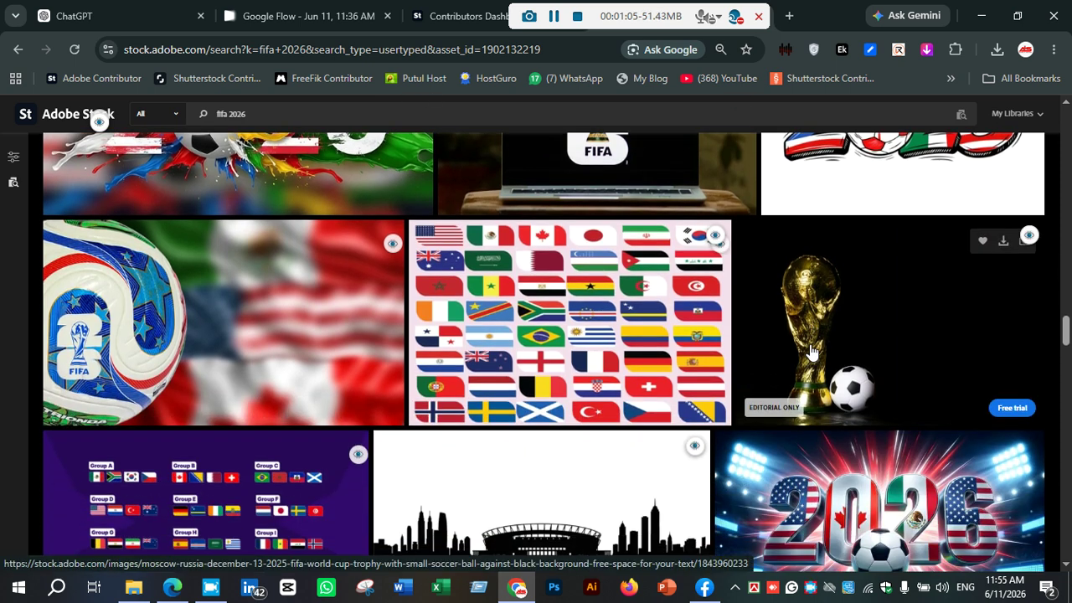
scroll(811, 348, "down", 9)
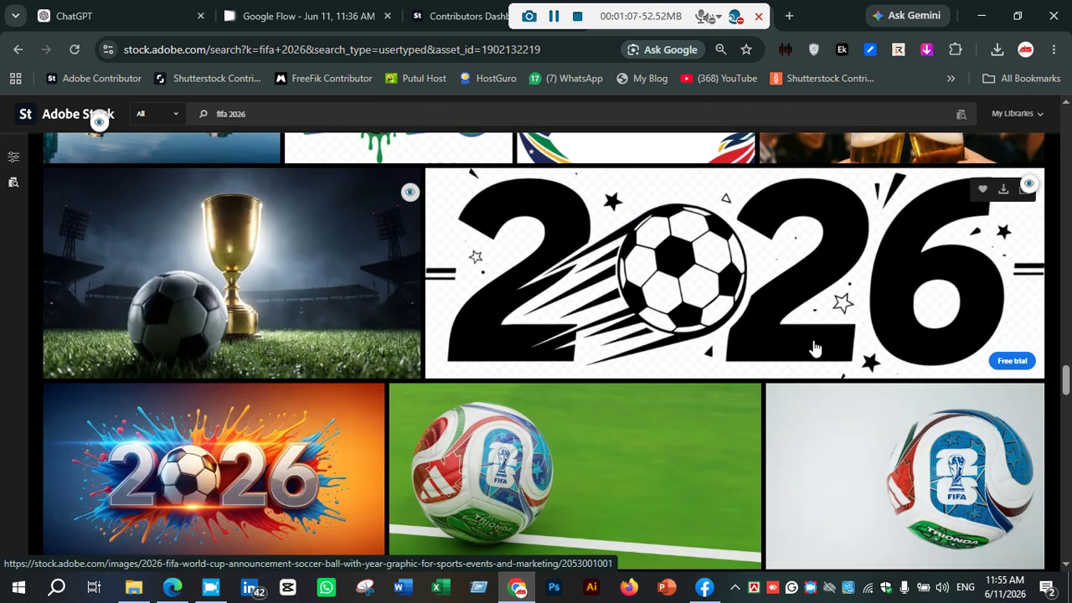
scroll(811, 348, "down", 8)
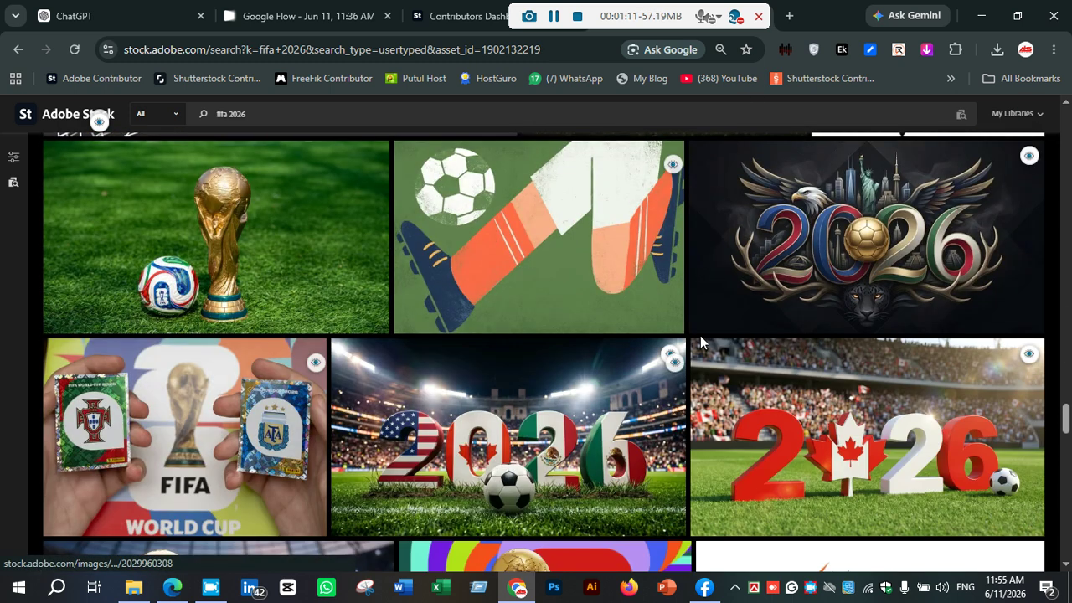
scroll(699, 339, "down", 4)
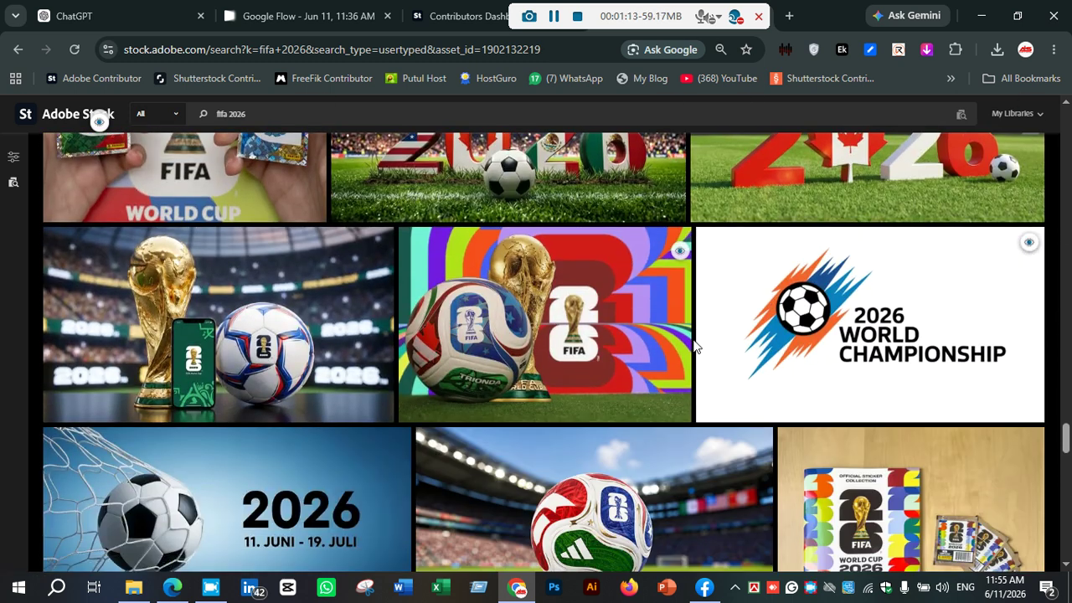
scroll(697, 345, "down", 2)
scroll(772, 335, "down", 3)
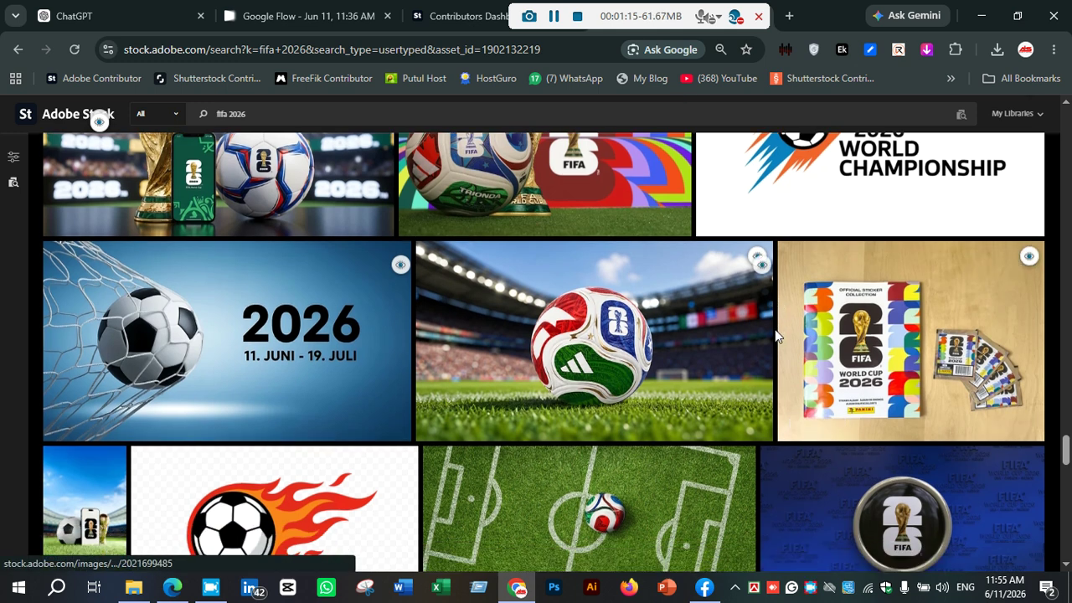
scroll(784, 365, "down", 6)
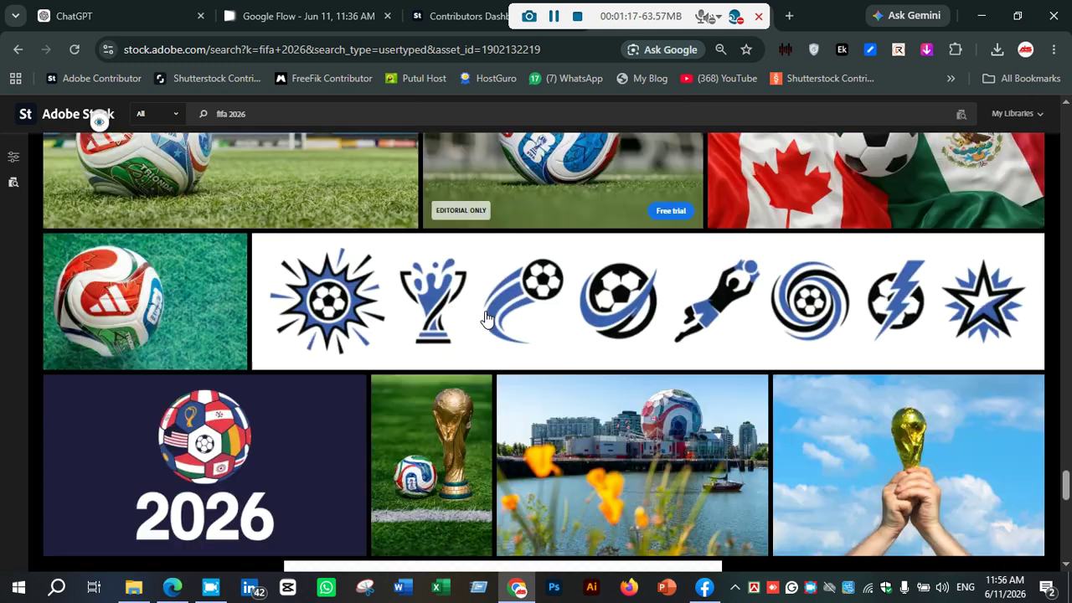
Open the blue and black soccer icon set in the results and highlight part of its title.
scroll(486, 316, "up", 2)
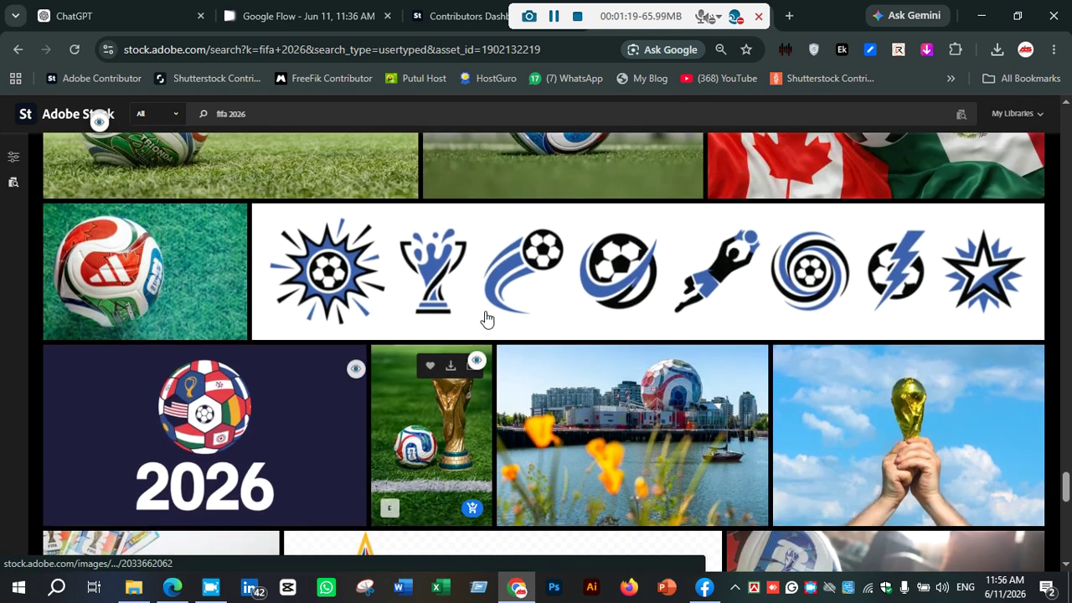
left_click(486, 314)
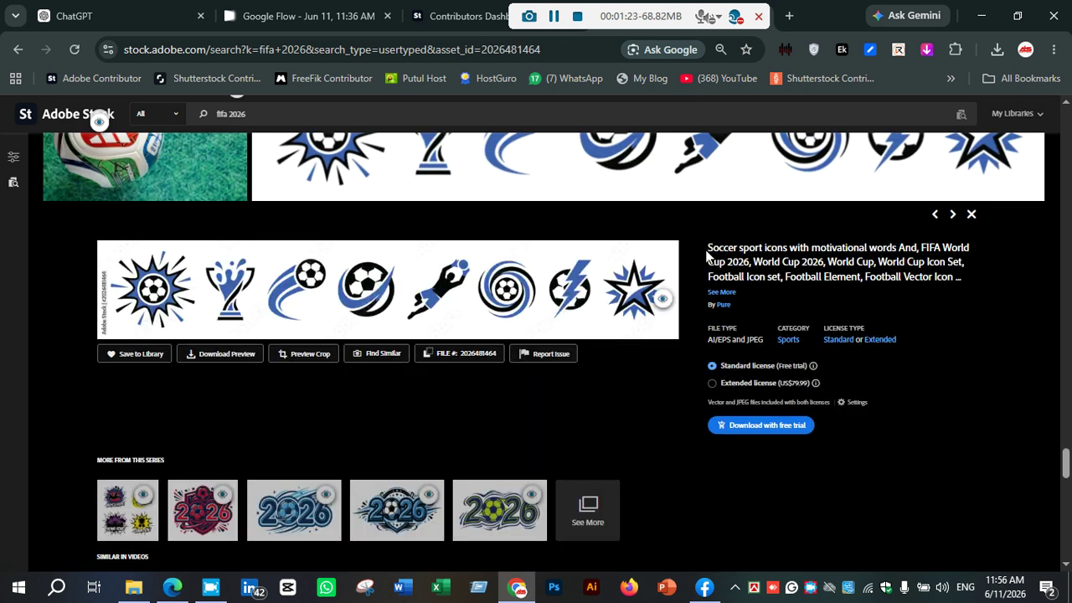
left_click_drag(731, 263, 949, 274)
Open the black and gold 2026 image with the golden soccer ball and copy its full title.
scroll(775, 301, "down", 10)
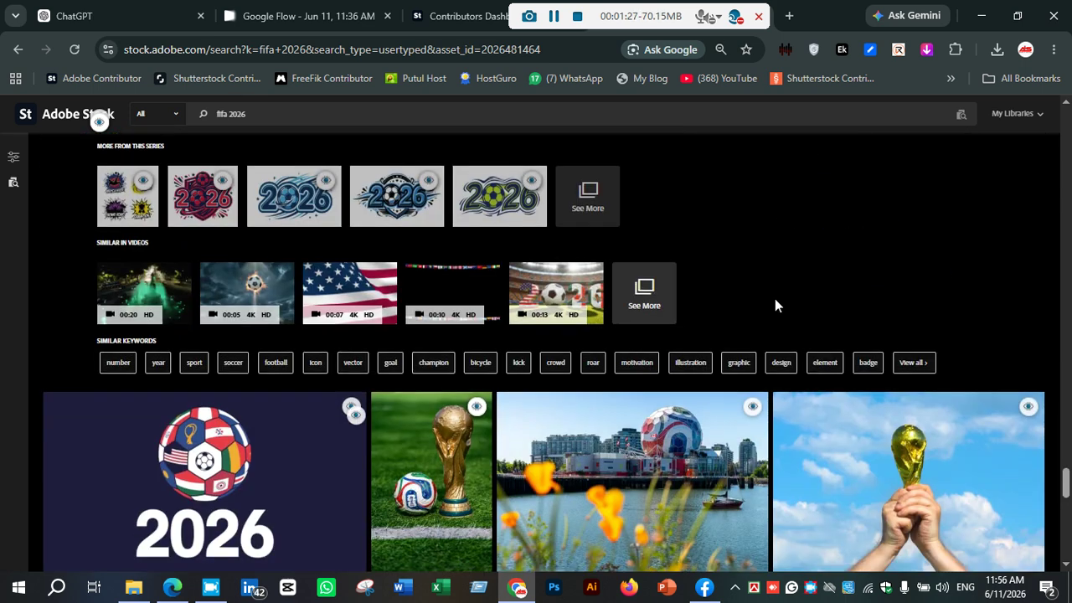
scroll(545, 324, "down", 2)
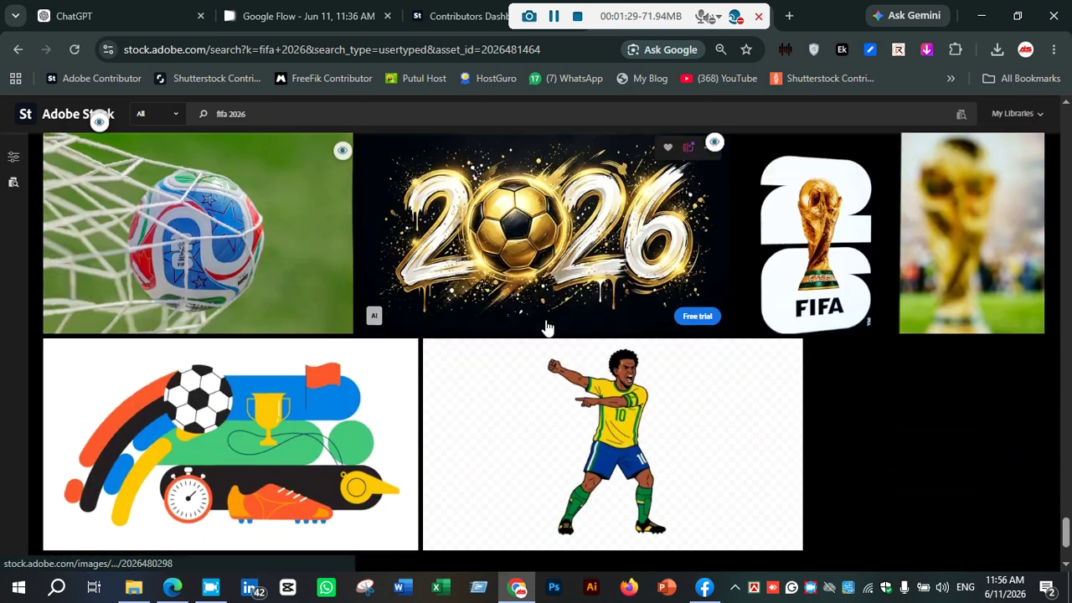
left_click(545, 321)
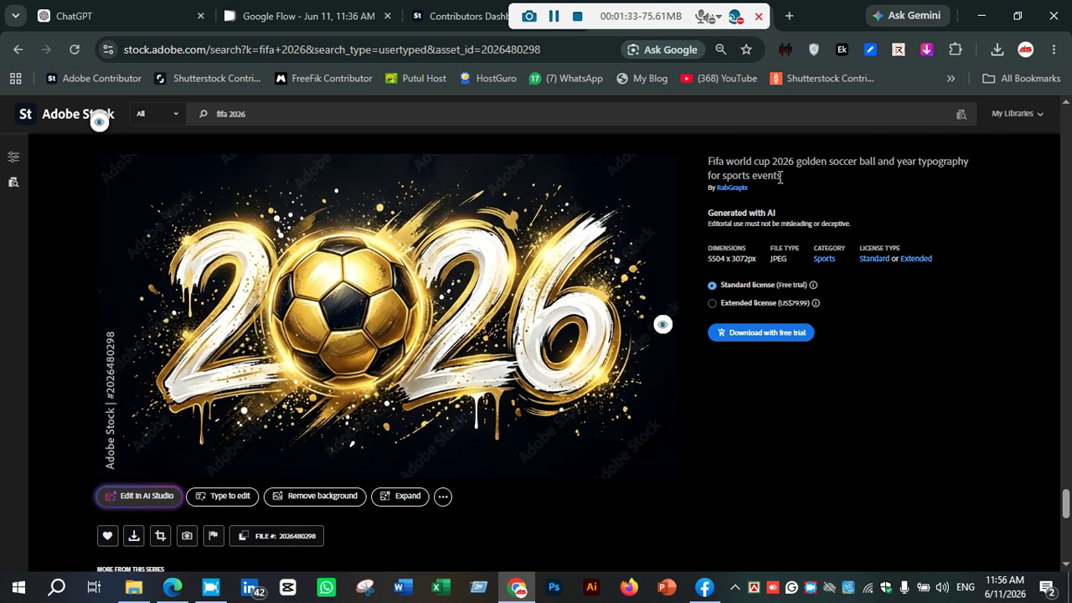
left_click_drag(783, 176, 684, 161)
key("ctrl+c")
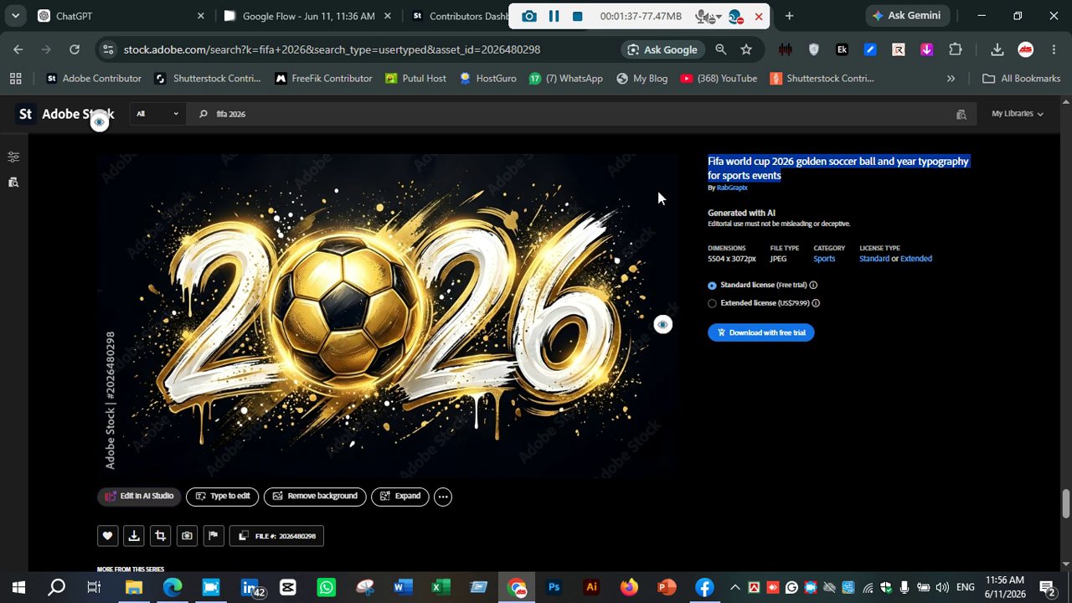
Switch to Google Flow and generate images from the copied title "Fifa world cup 2026 golden soccer ball and year typography for sports events".
left_click(301, 16)
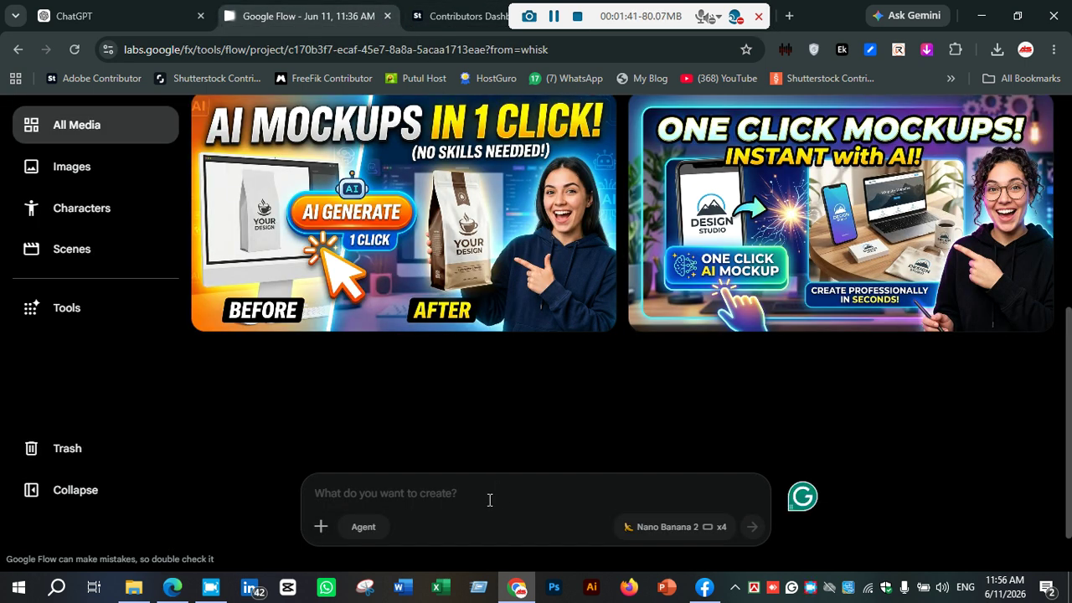
key("ctrl+v")
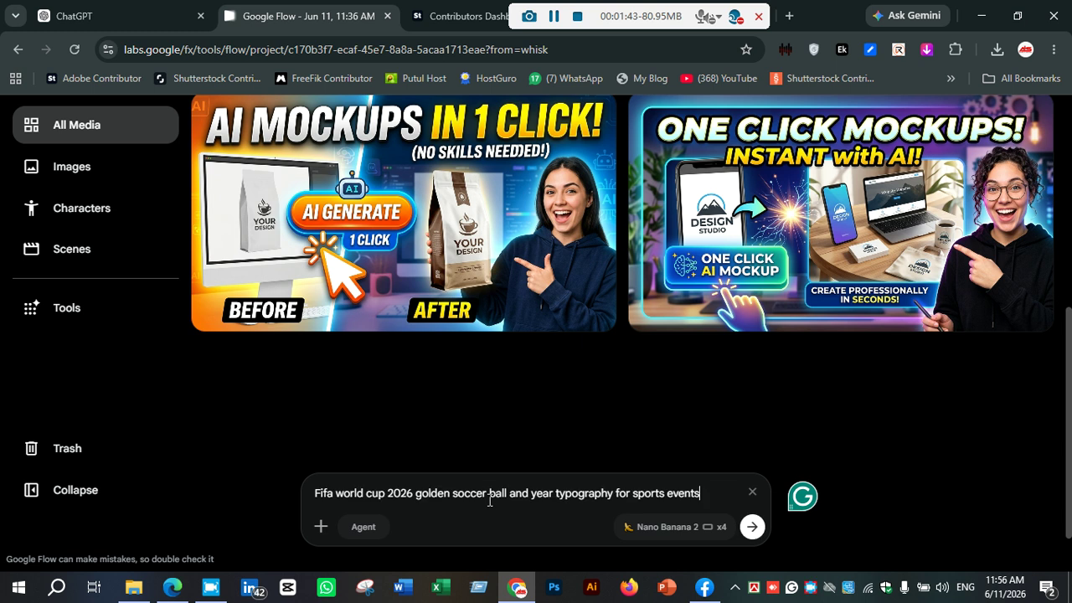
key("Return")
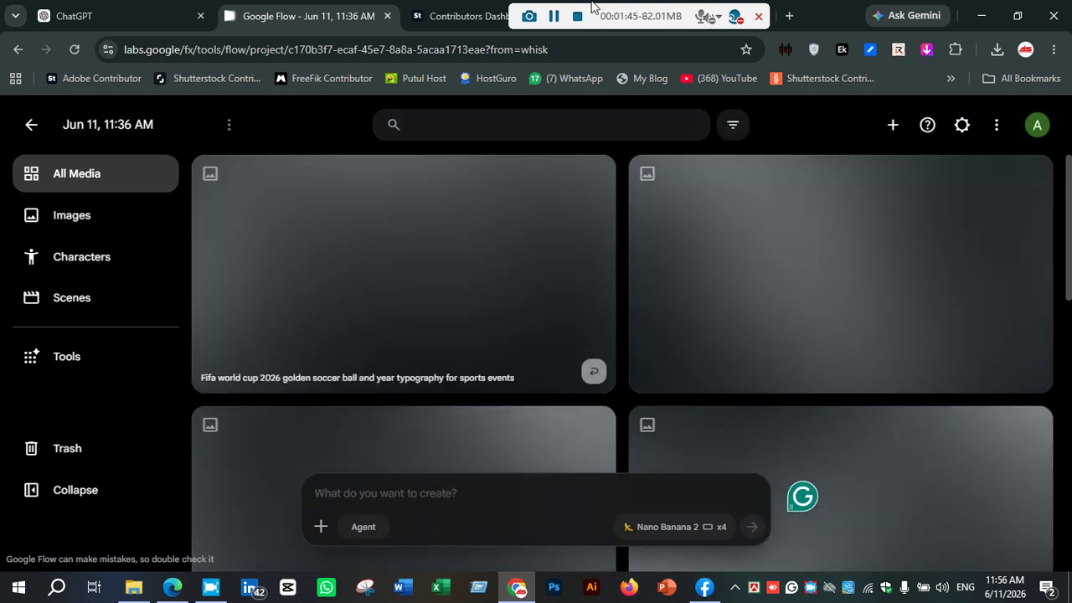
left_click(554, 17)
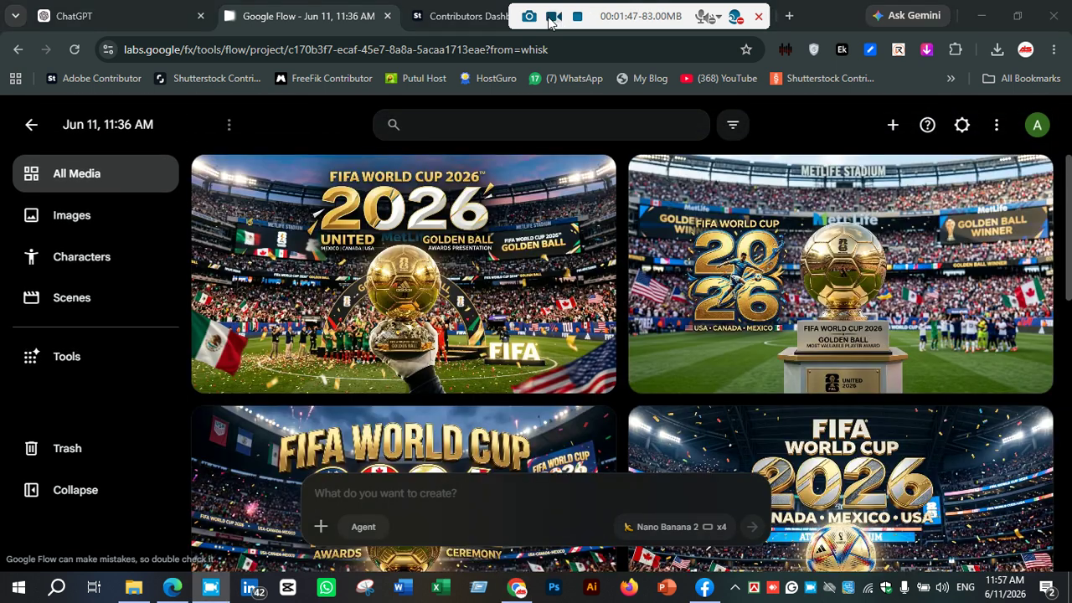
View the four generated World Cup 2026 images one by one at full size and return to the project gallery.
left_click(508, 224)
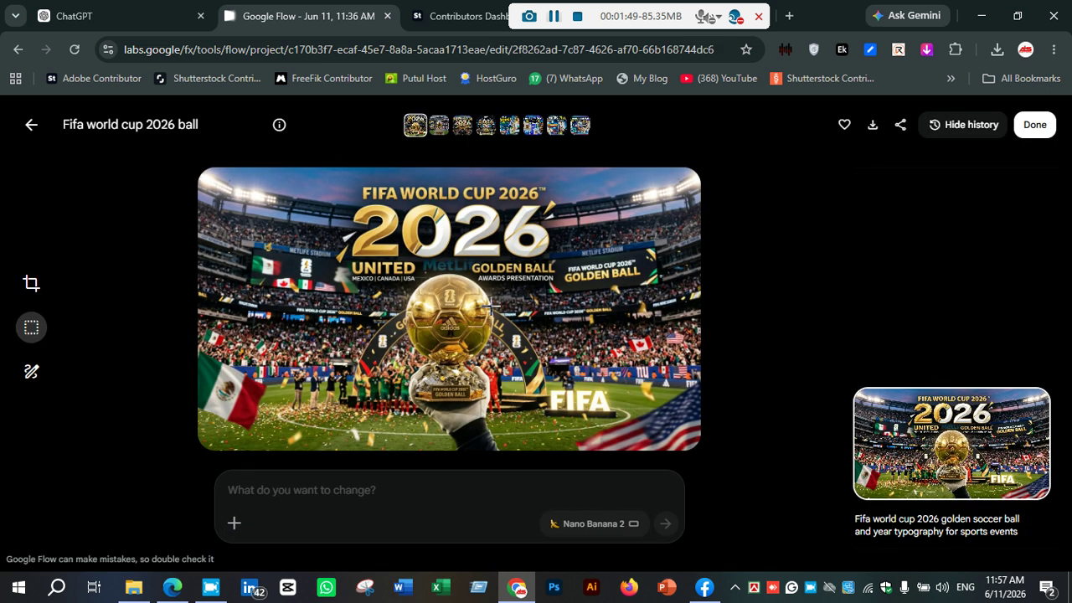
key("Right")
key("Right")
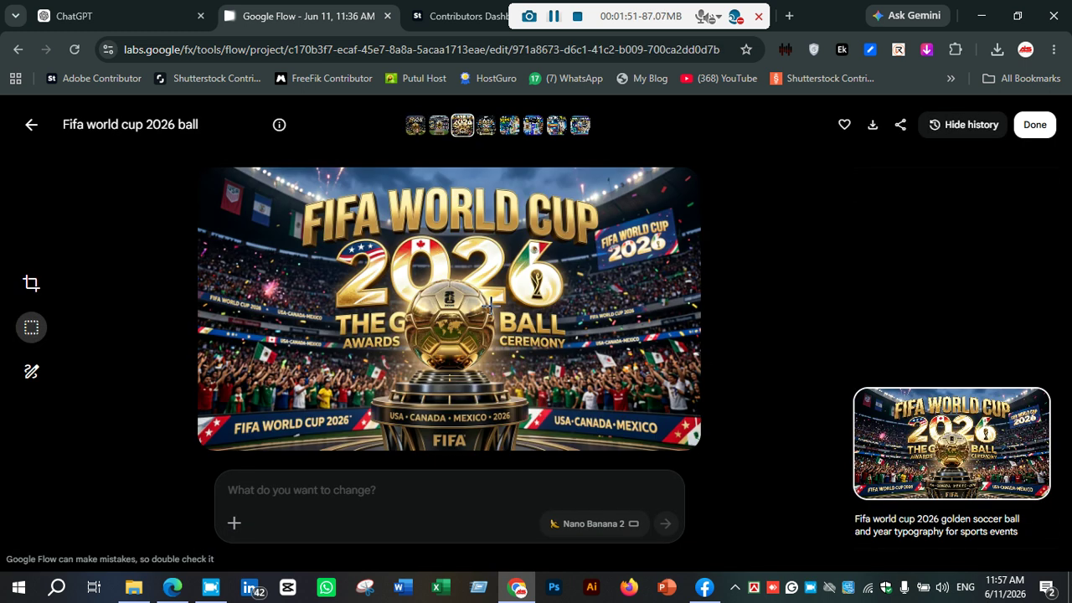
key("Right")
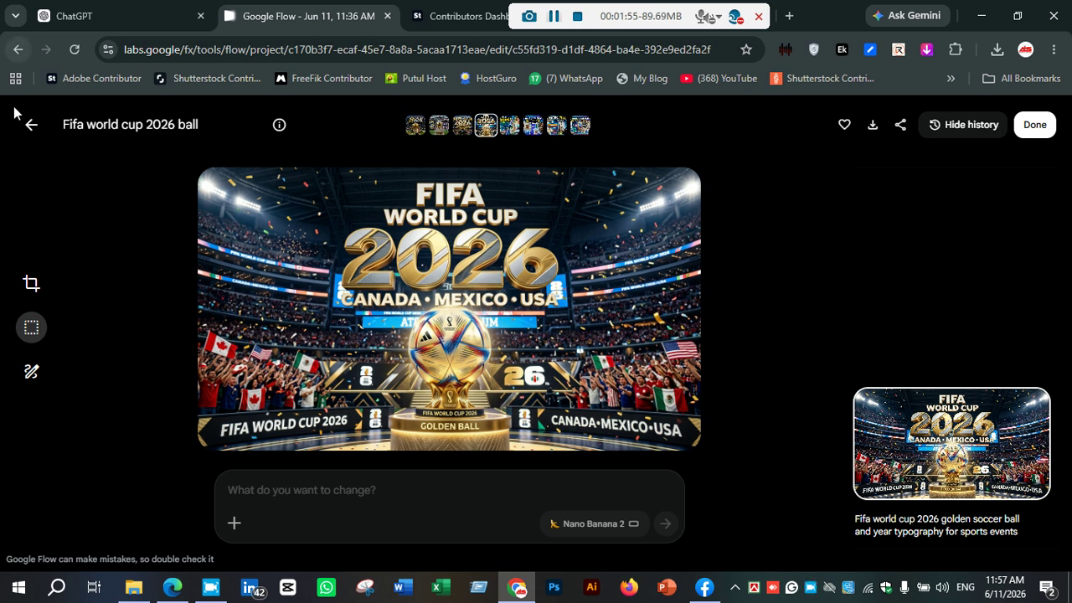
left_click(32, 126)
scroll(352, 312, "down", 5)
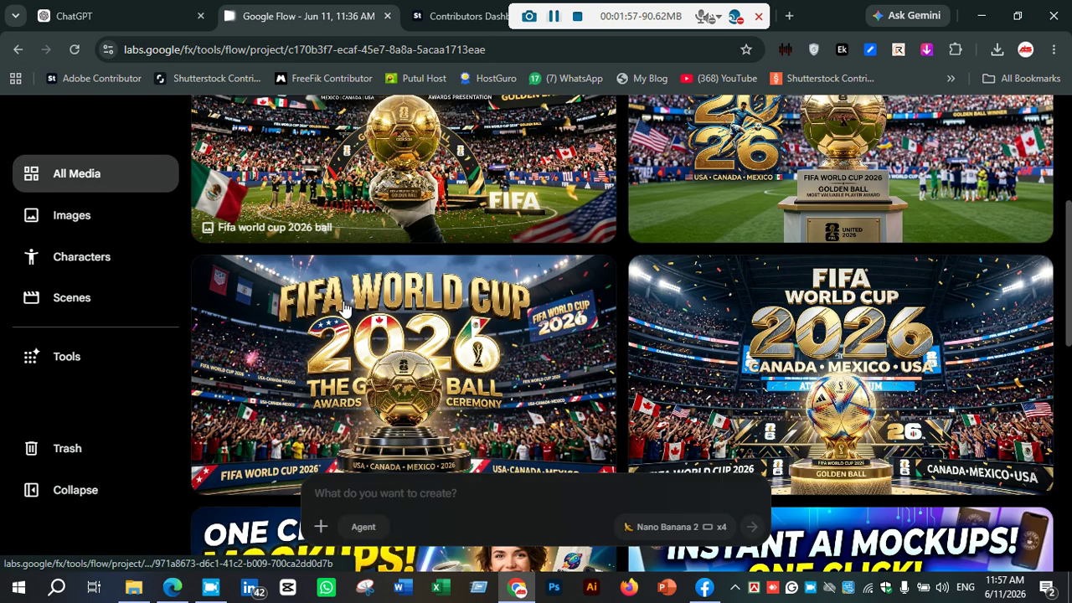
scroll(365, 344, "up", 5)
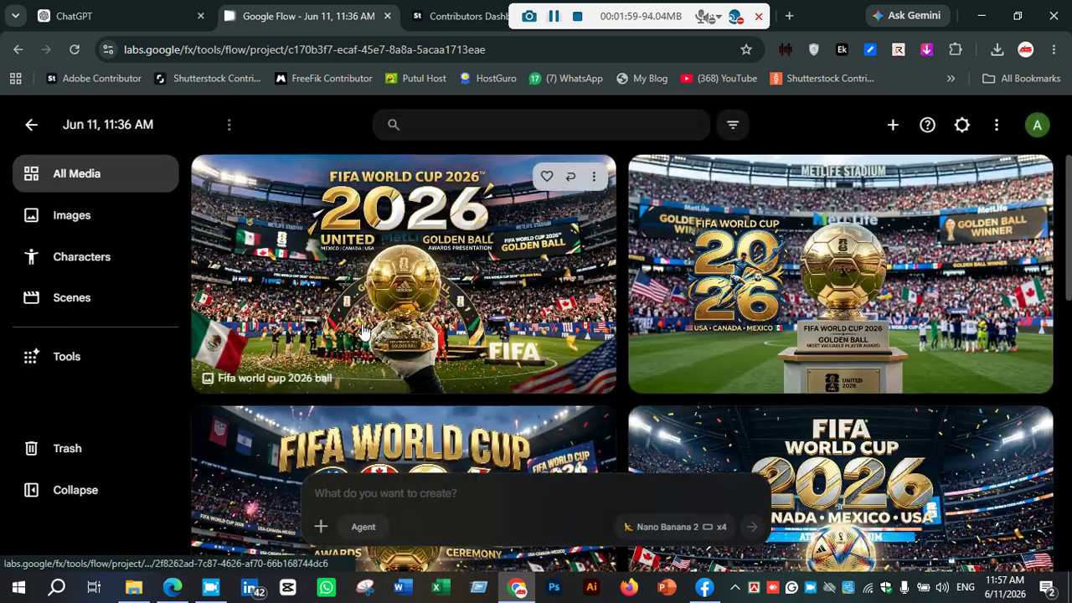
left_click(375, 529)
left_click(396, 487)
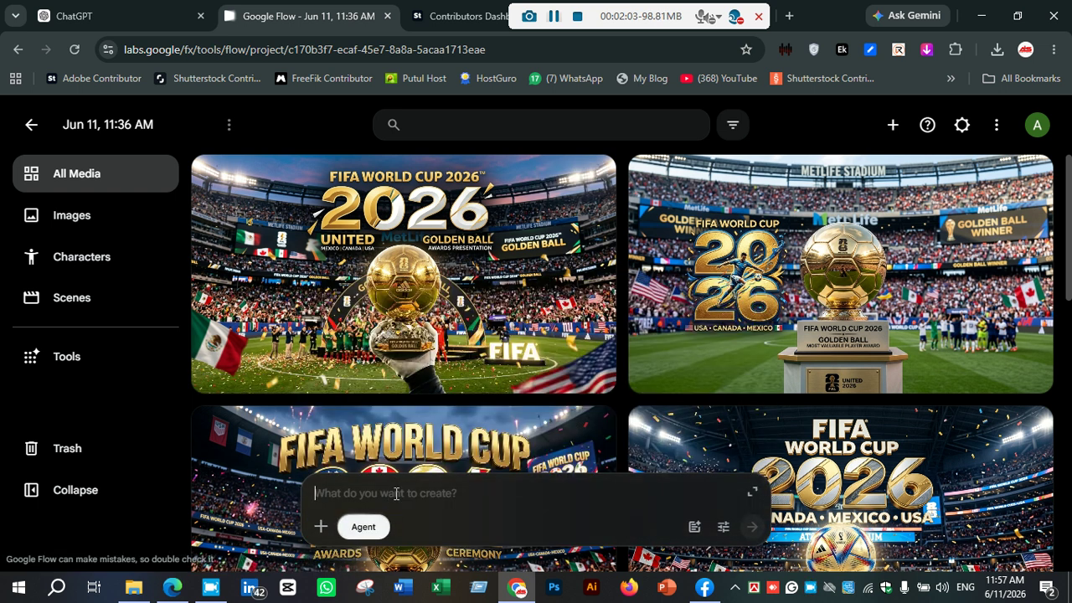
left_click(365, 523)
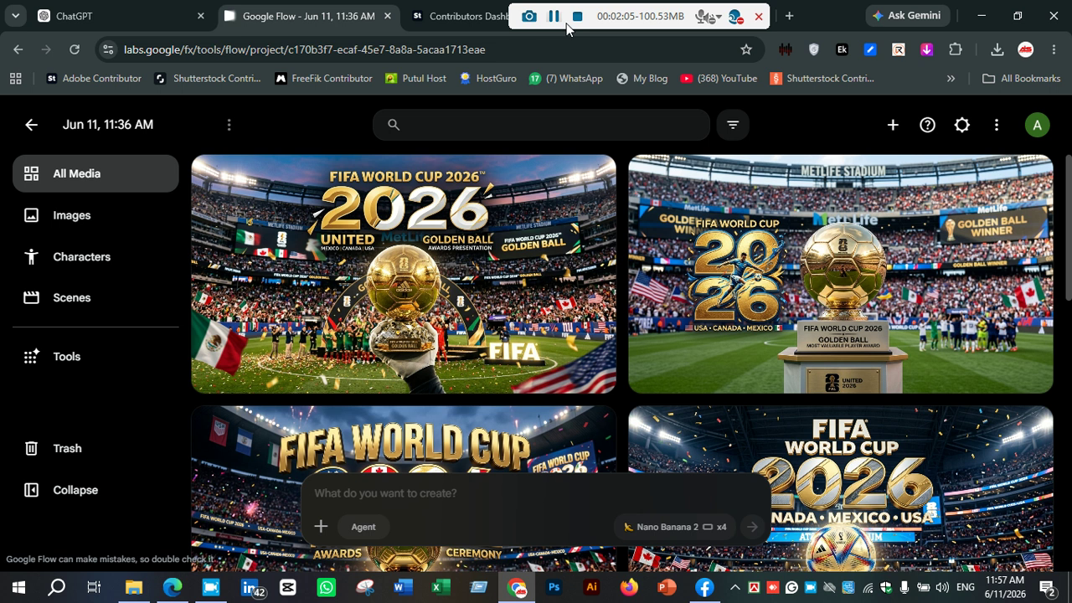
Return to the Adobe Stock results for "fifa 2026" and close the contributor dashboard.
left_click_drag(566, 23, 683, 35)
left_click(462, 17)
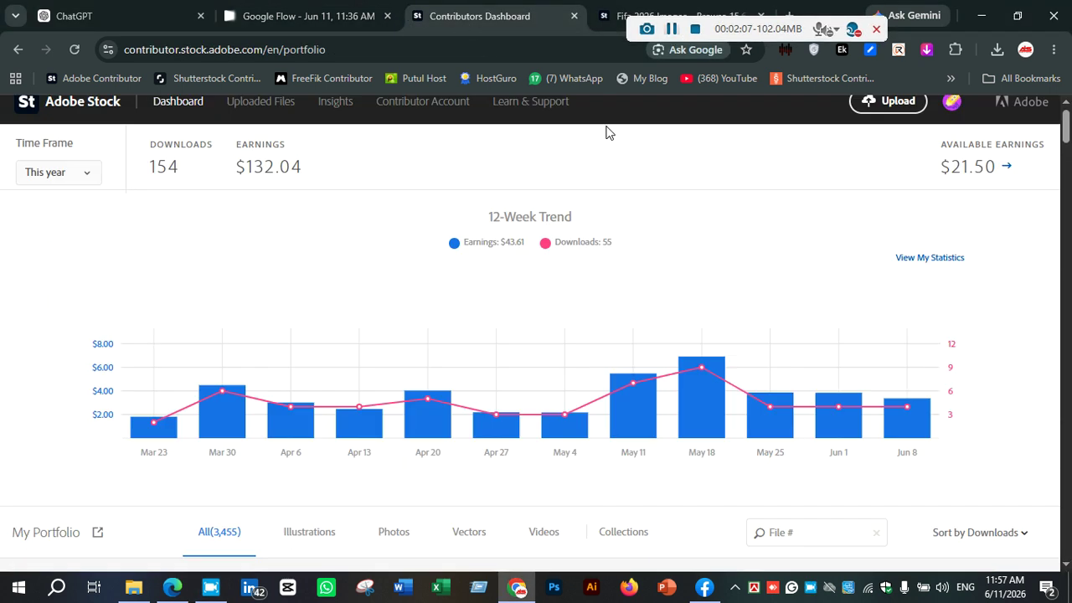
left_click(619, 15)
scroll(522, 181, "down", 5)
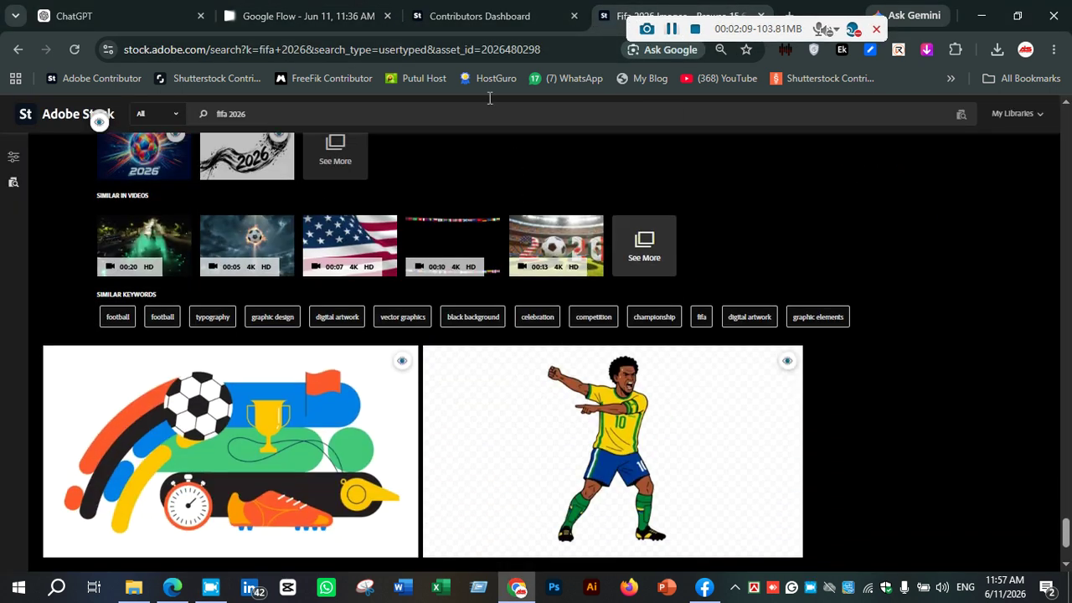
left_click(574, 16)
Open the black brushstroke 2026 soccer ball image from the golden ball image's series and copy its full title.
scroll(512, 253, "down", 3)
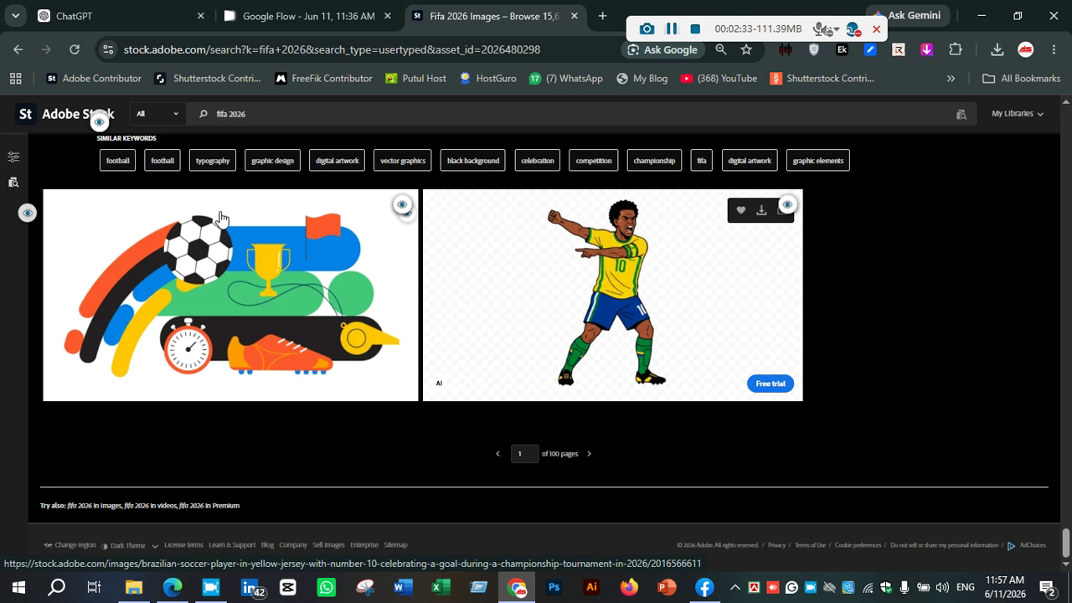
scroll(222, 218, "up", 8)
scroll(207, 306, "down", 4)
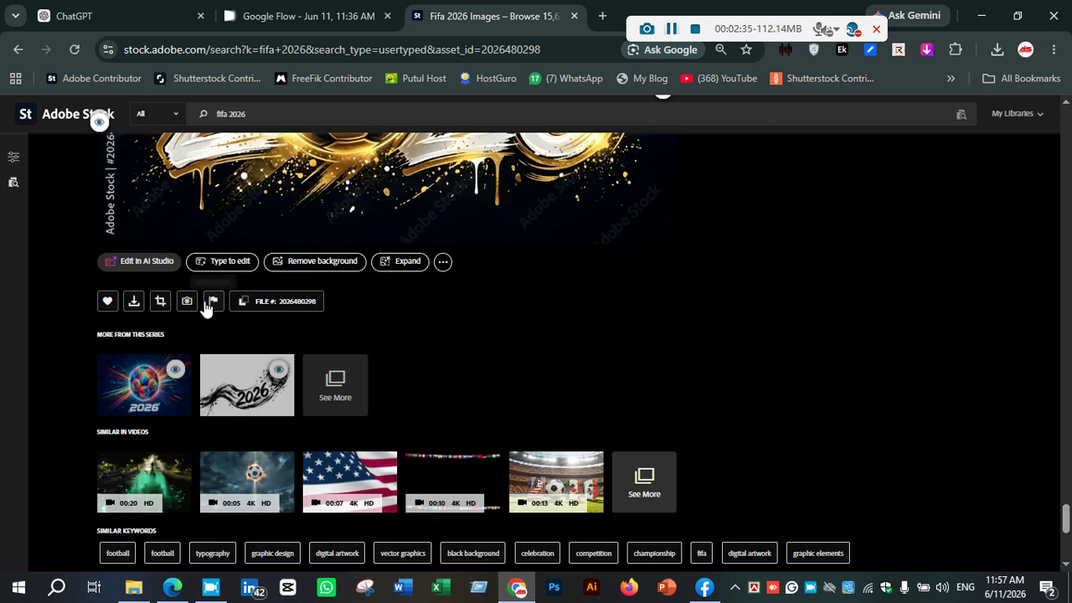
left_click(265, 407)
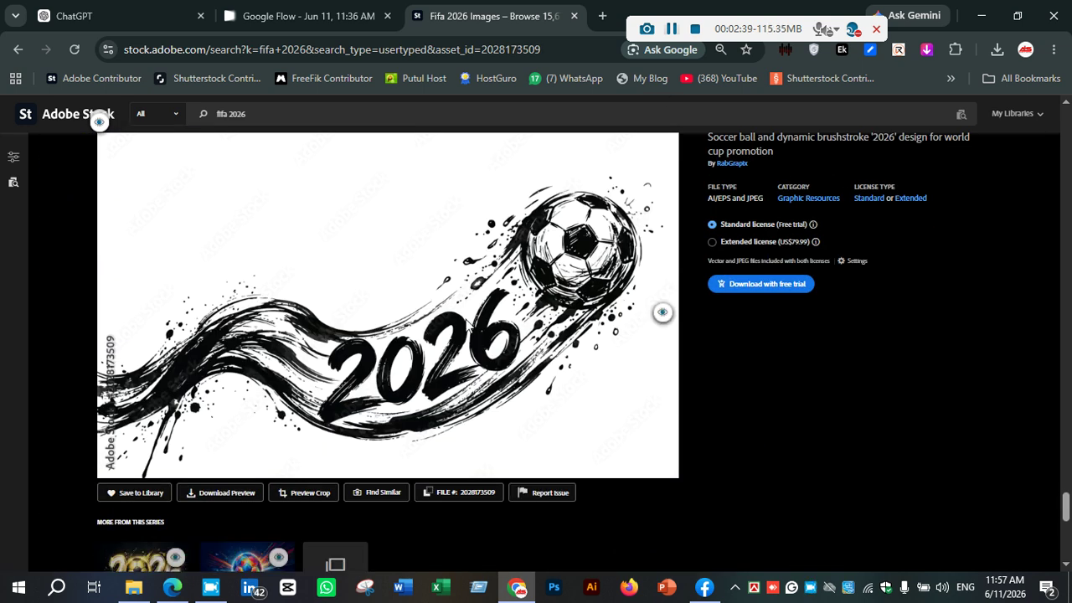
scroll(503, 342, "up", 3)
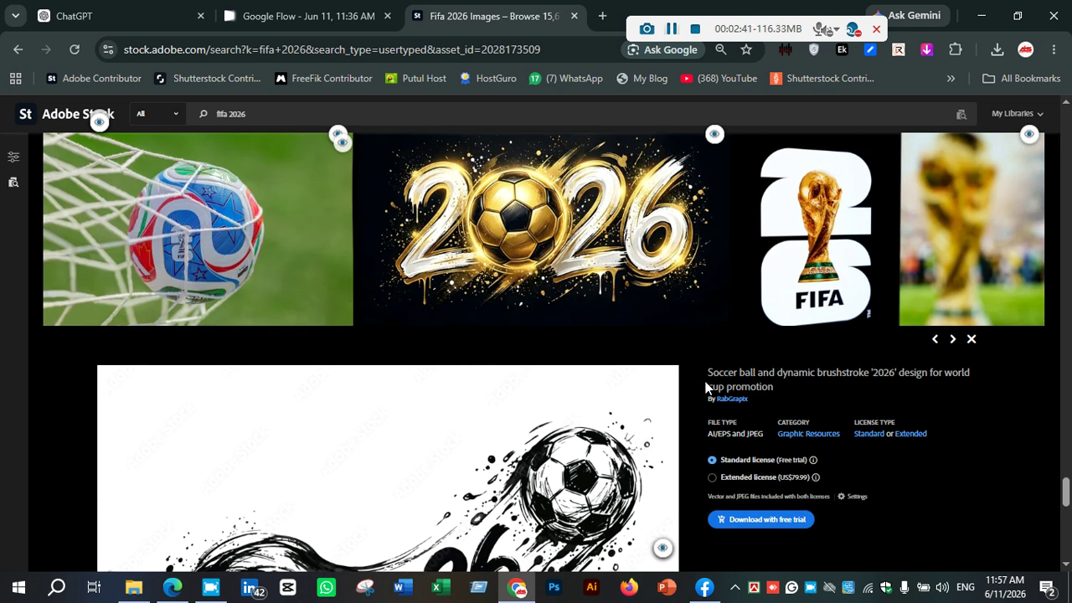
left_click_drag(709, 374, 770, 393)
key("ctrl+c")
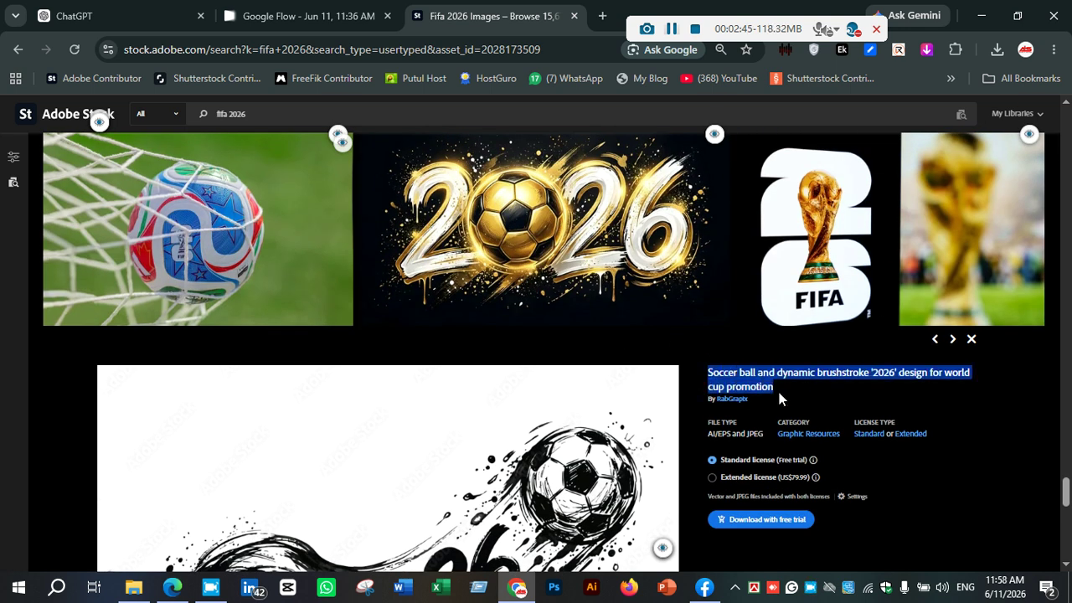
Switch to Google Flow, generate images from the copied title "Soccer ball and dynamic brushstroke '2026' design for world cup promotion" and look them over.
left_click(302, 15)
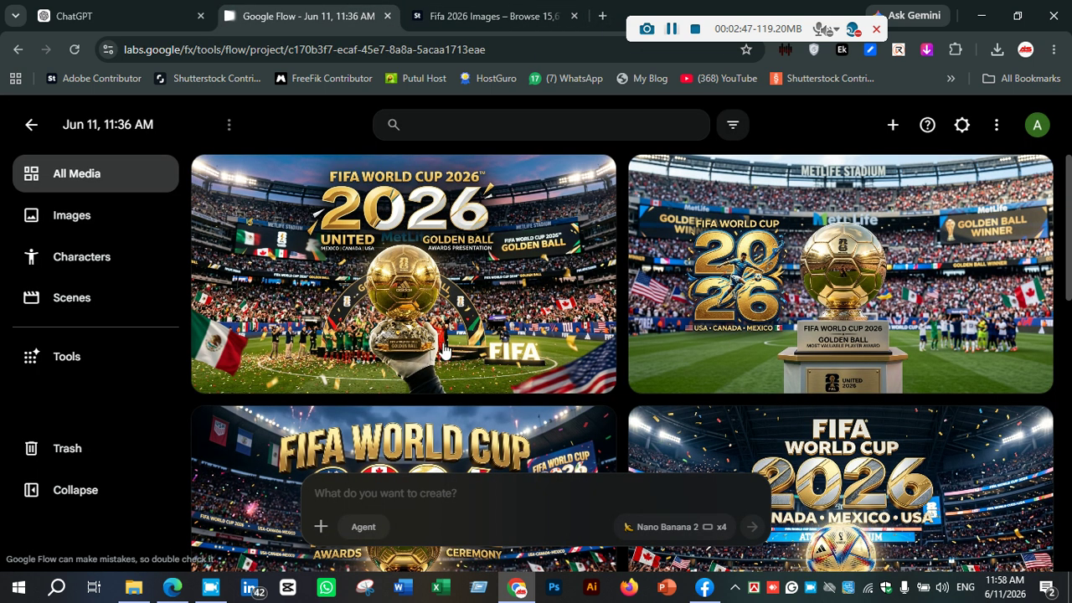
left_click(482, 497)
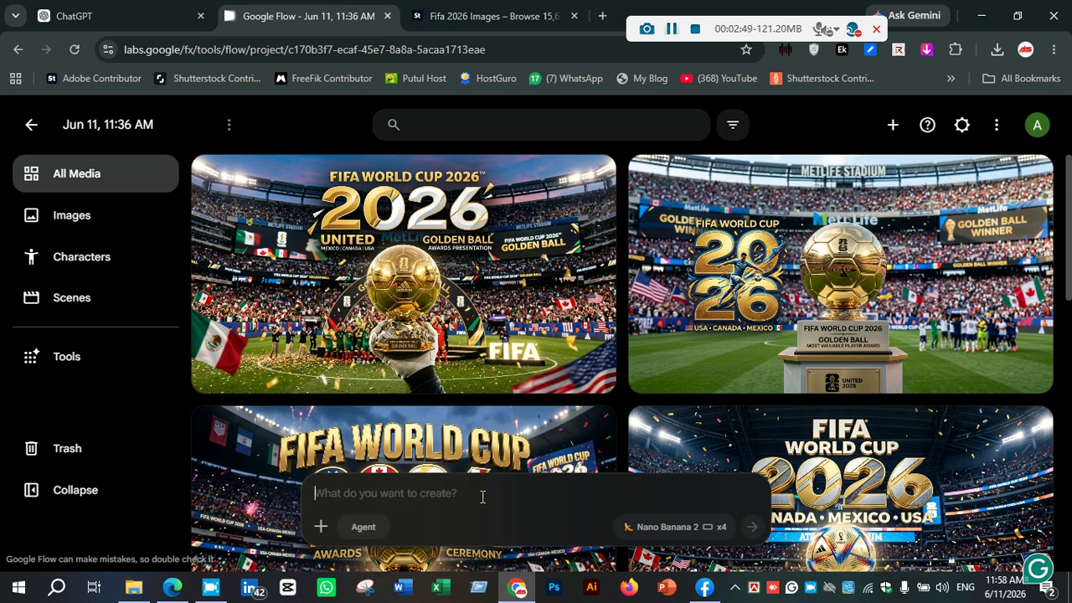
key("ctrl+v")
key("Return")
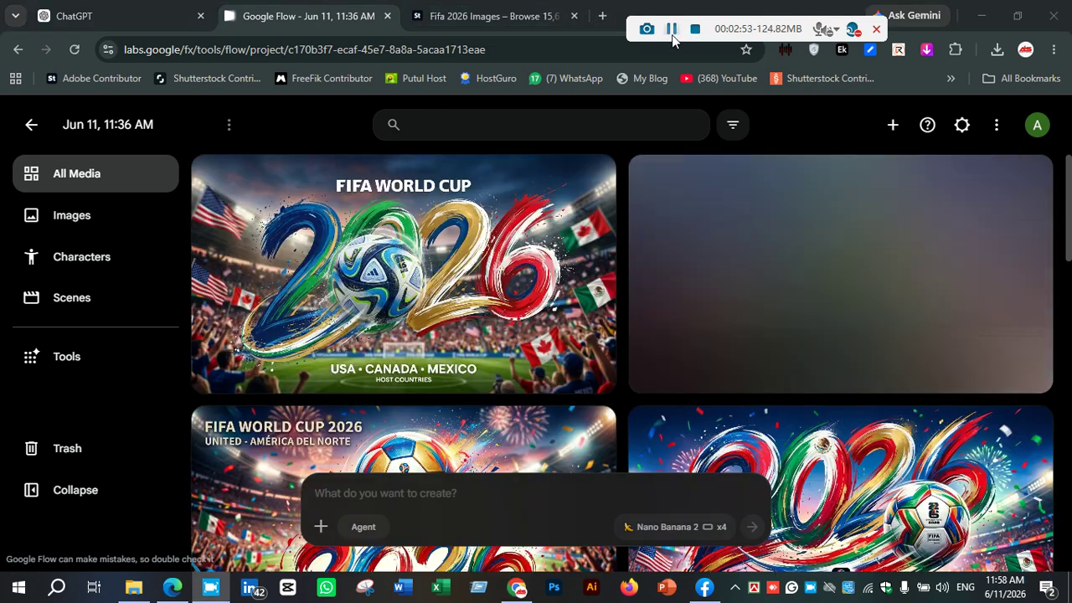
scroll(426, 419, "down", 5)
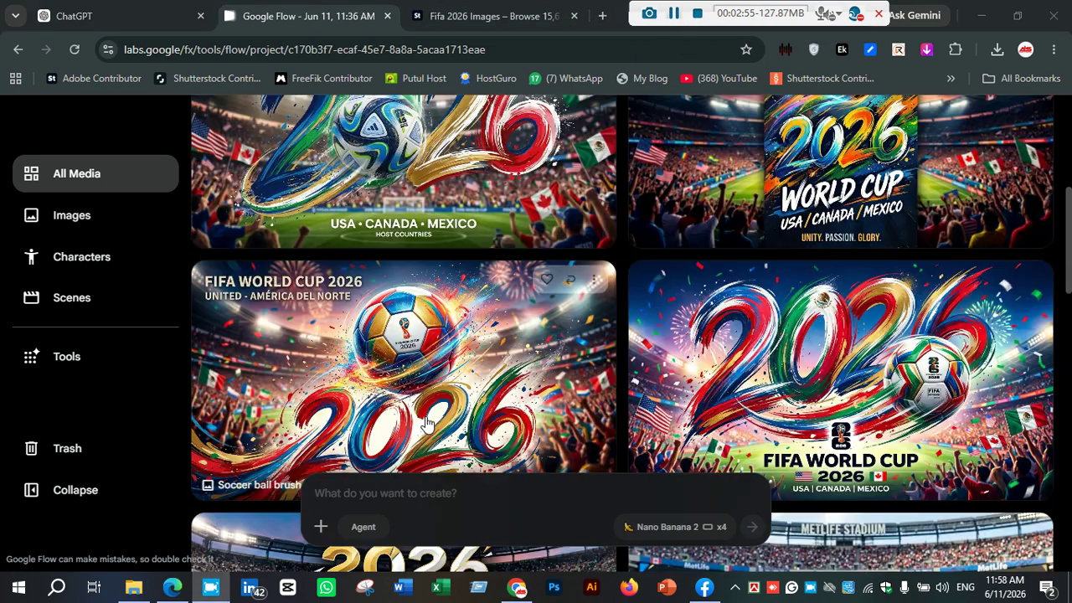
scroll(425, 419, "up", 5)
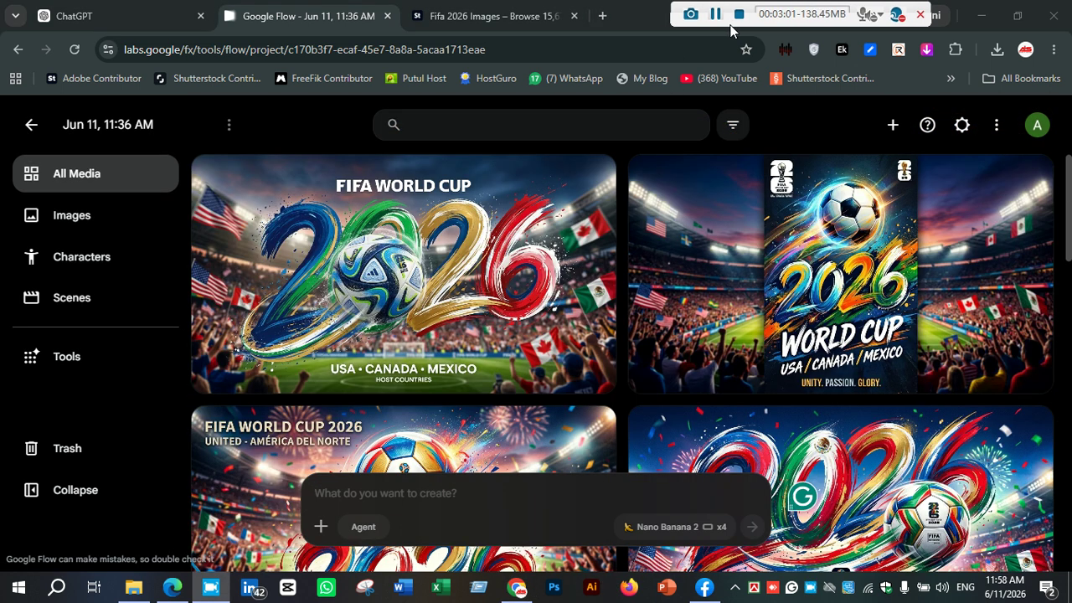
Switch back to the Adobe Stock results for "fifa 2026" and go to the next results page.
left_click(447, 18)
scroll(686, 254, "down", 2)
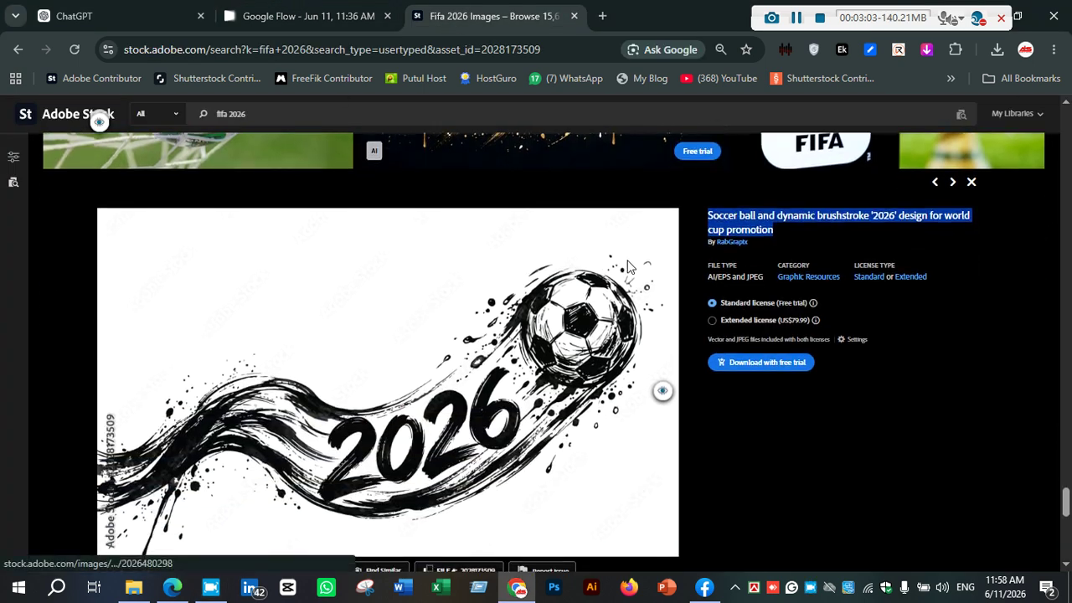
scroll(686, 254, "down", 3)
scroll(686, 254, "down", 4)
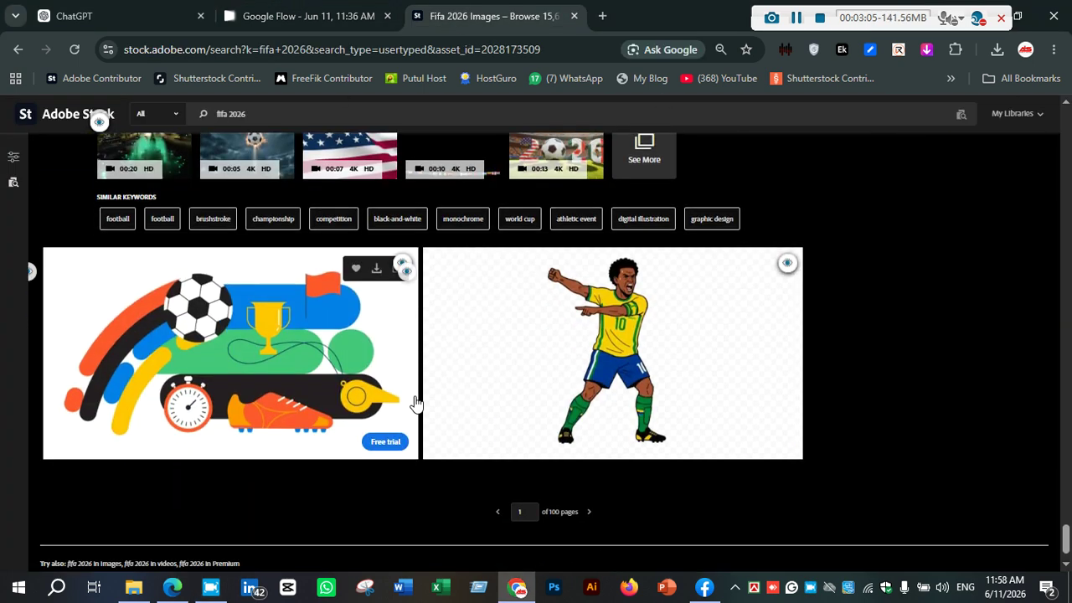
scroll(416, 393, "up", 4)
scroll(414, 390, "up", 5)
scroll(417, 394, "down", 9)
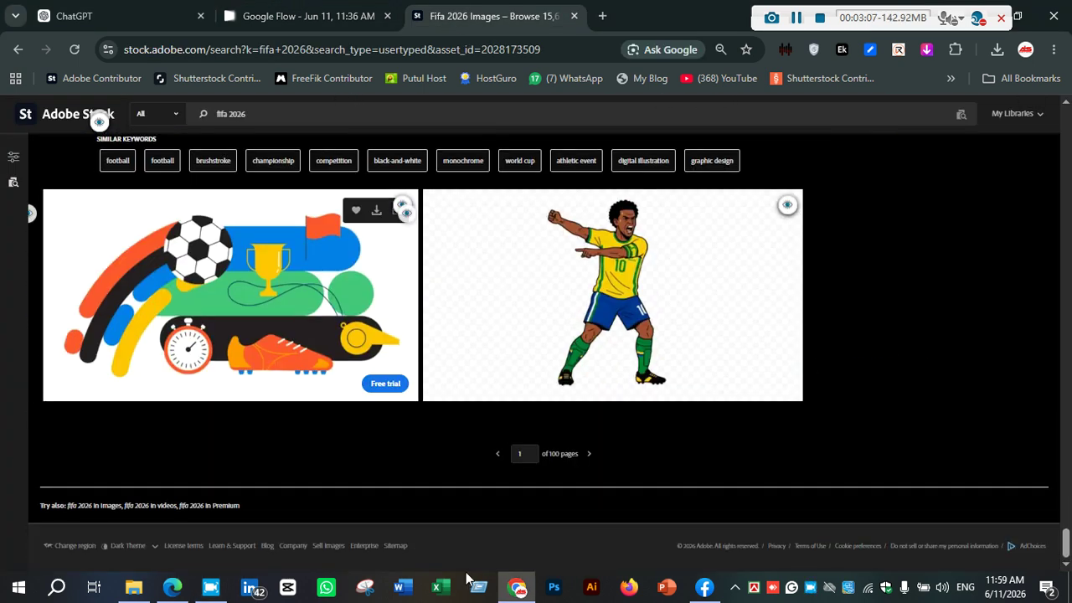
left_click(591, 455)
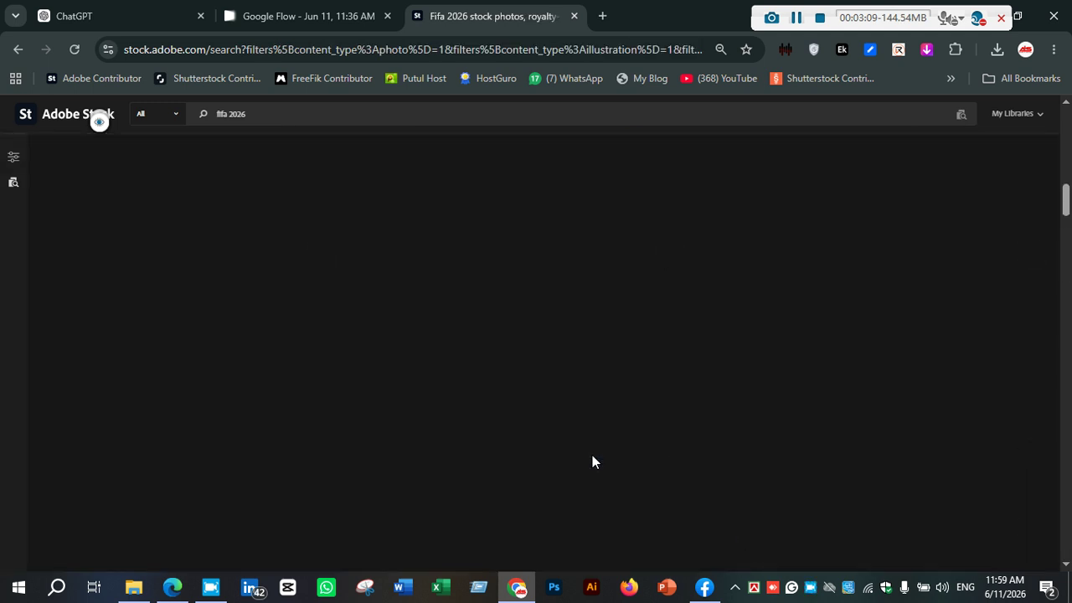
scroll(437, 289, "down", 3)
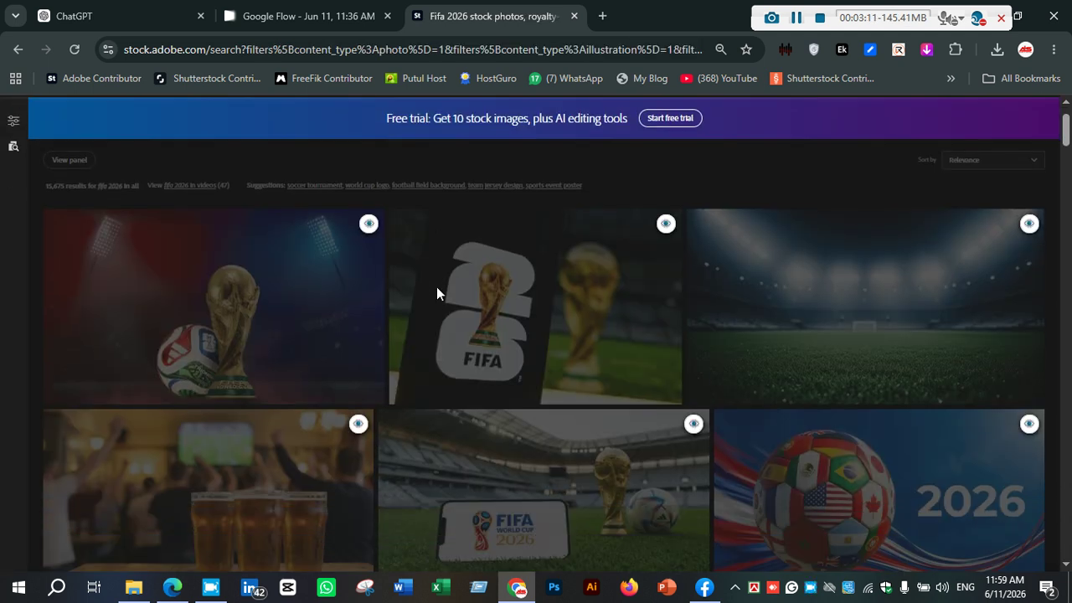
scroll(718, 299, "down", 2)
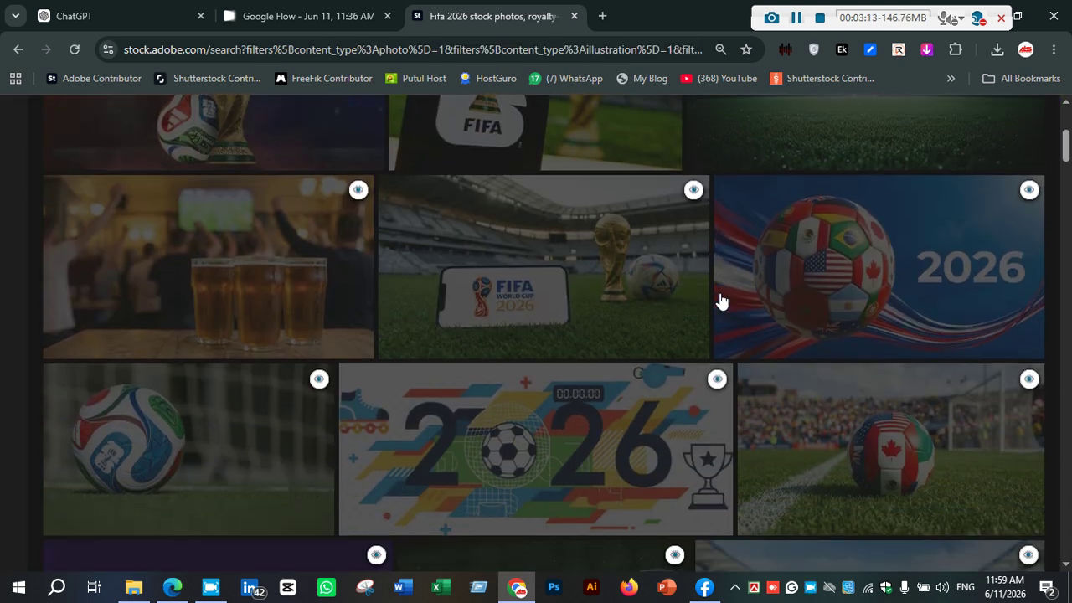
left_click(718, 299)
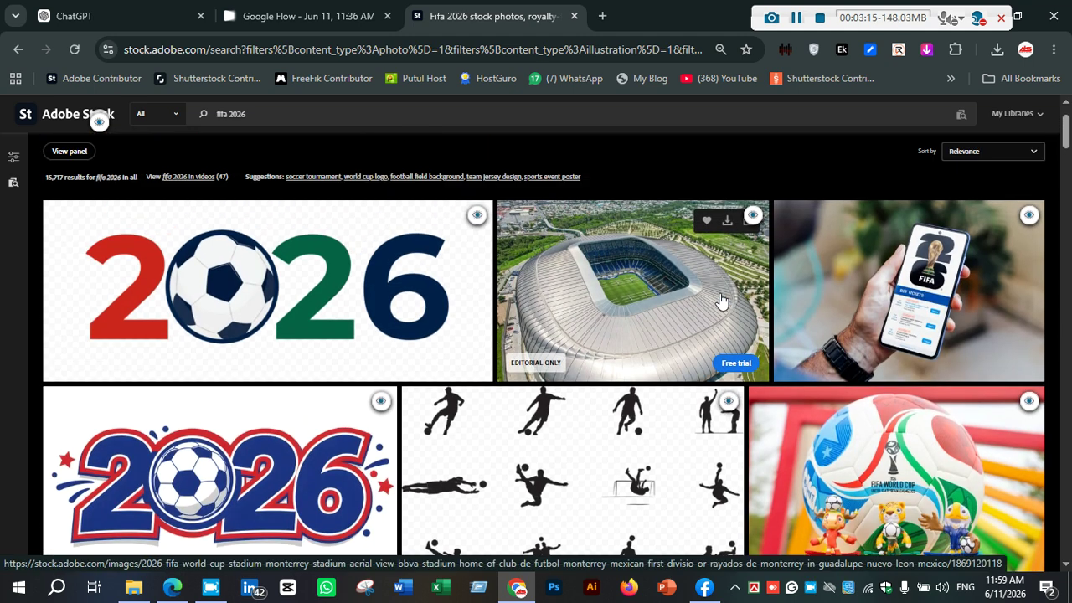
Open the black soccer player silhouettes image in the results and select its full title for copying.
scroll(662, 308, "down", 2)
scroll(661, 305, "down", 3)
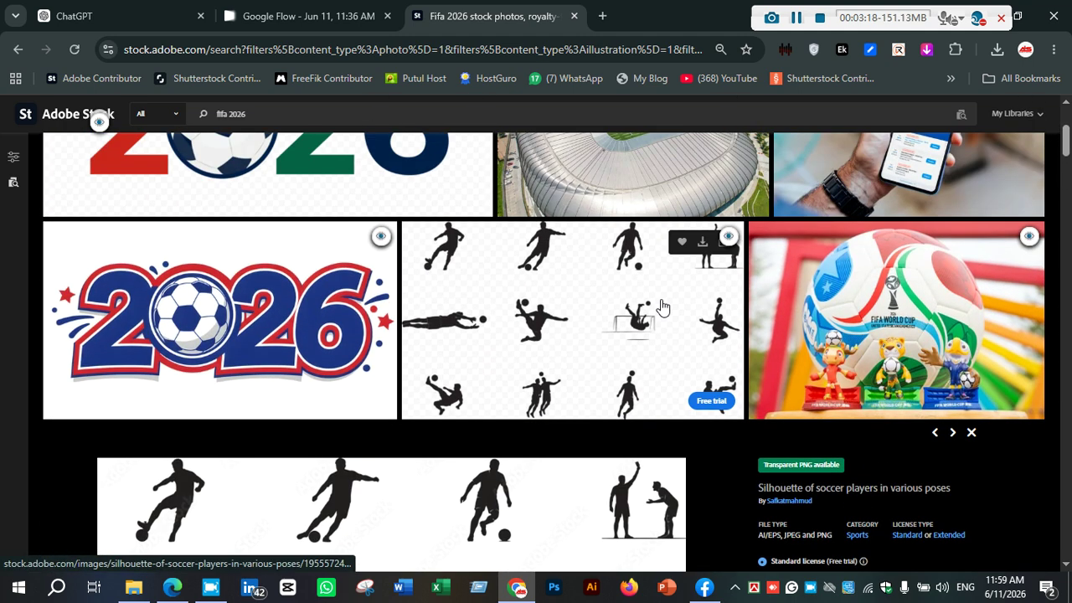
left_click(660, 305)
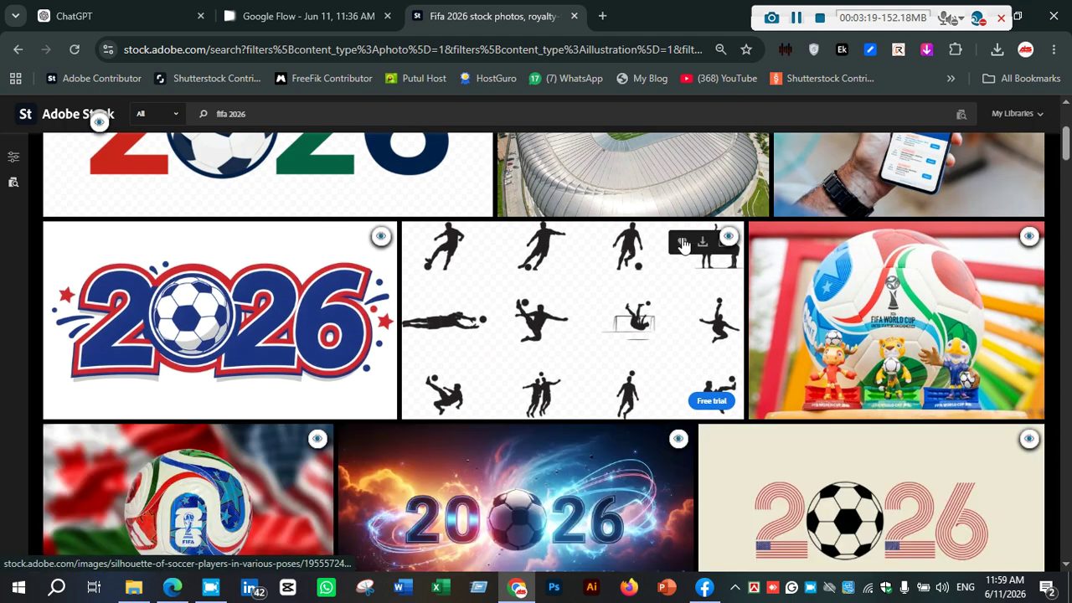
scroll(644, 308, "down", 2)
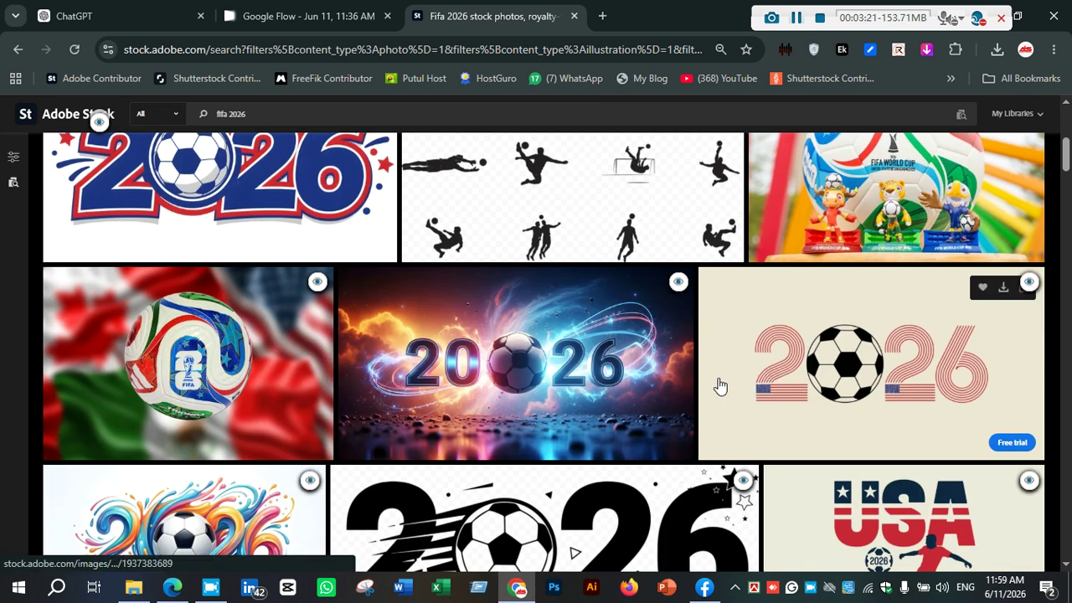
scroll(717, 383, "down", 3)
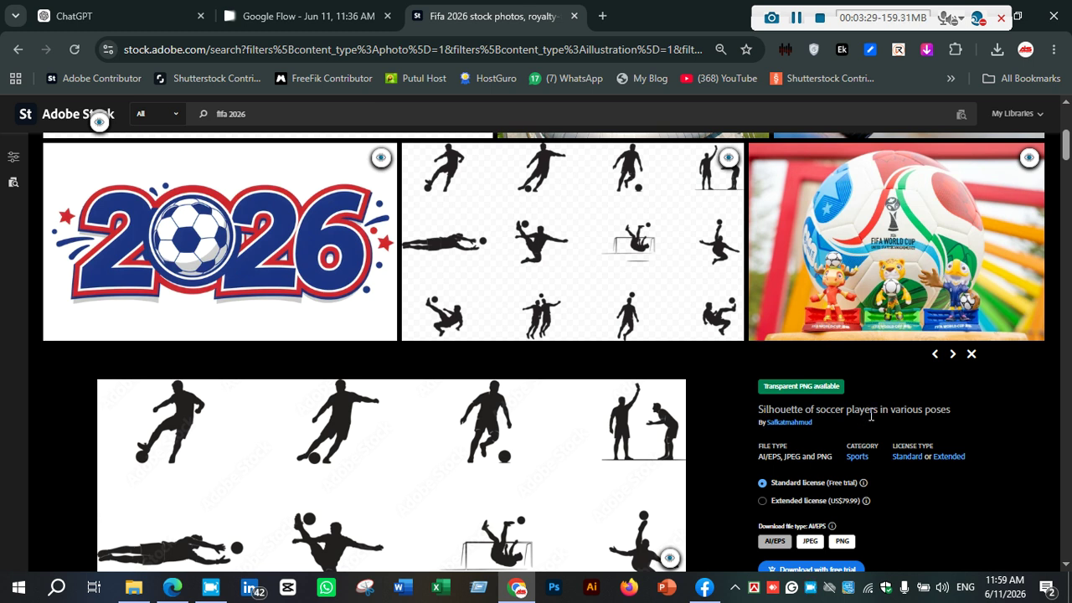
left_click_drag(951, 412, 764, 406)
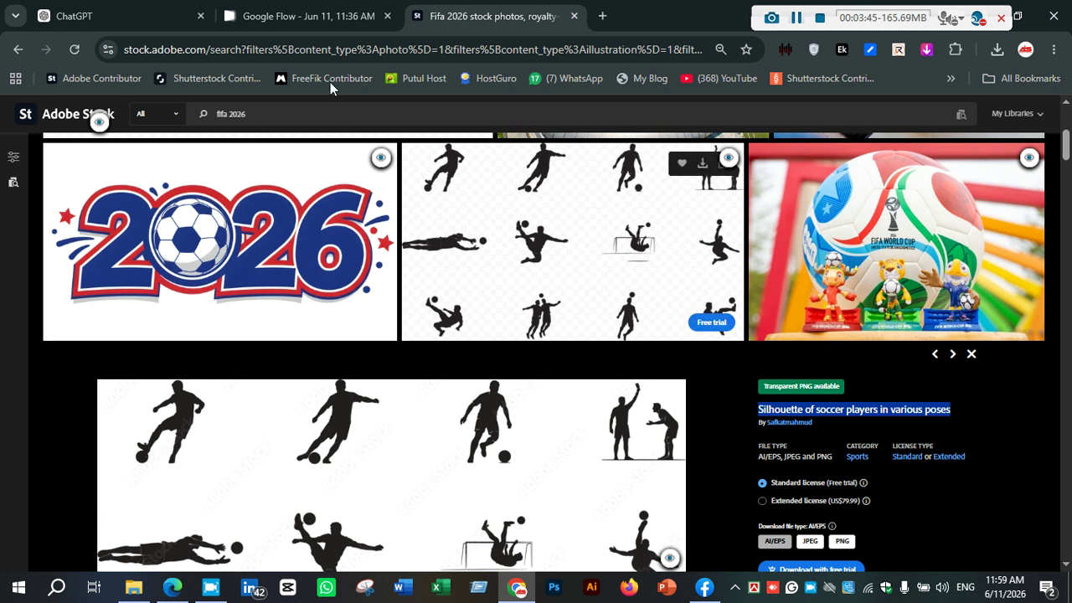
Switch to Google Flow and generate images from the prompt "Silhouette of soccer players in various poses black and white".
left_click(304, 16)
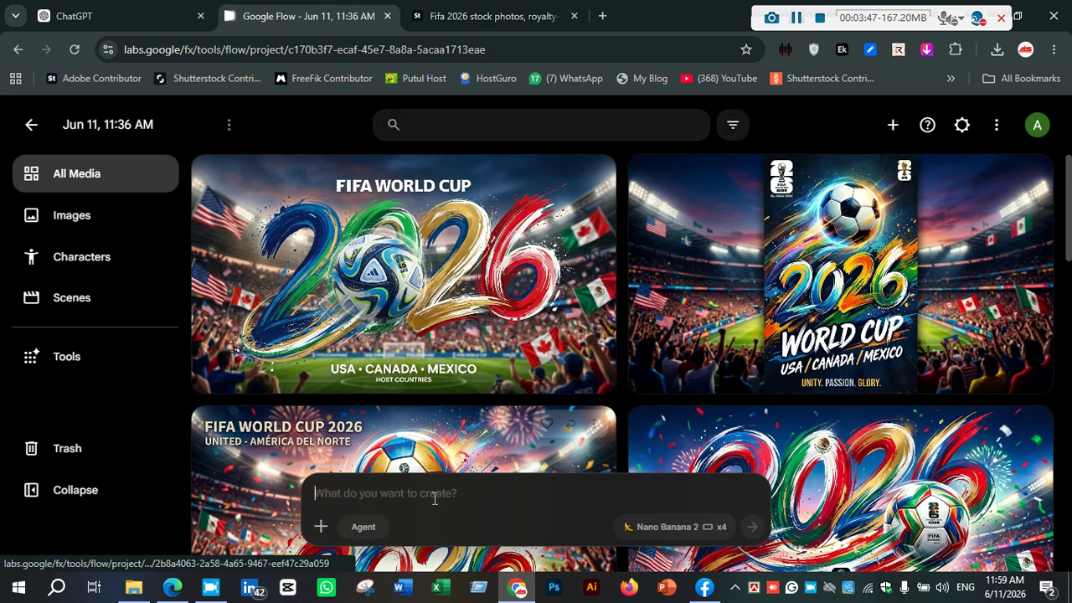
type("Silhouette of soccer players in various poses")
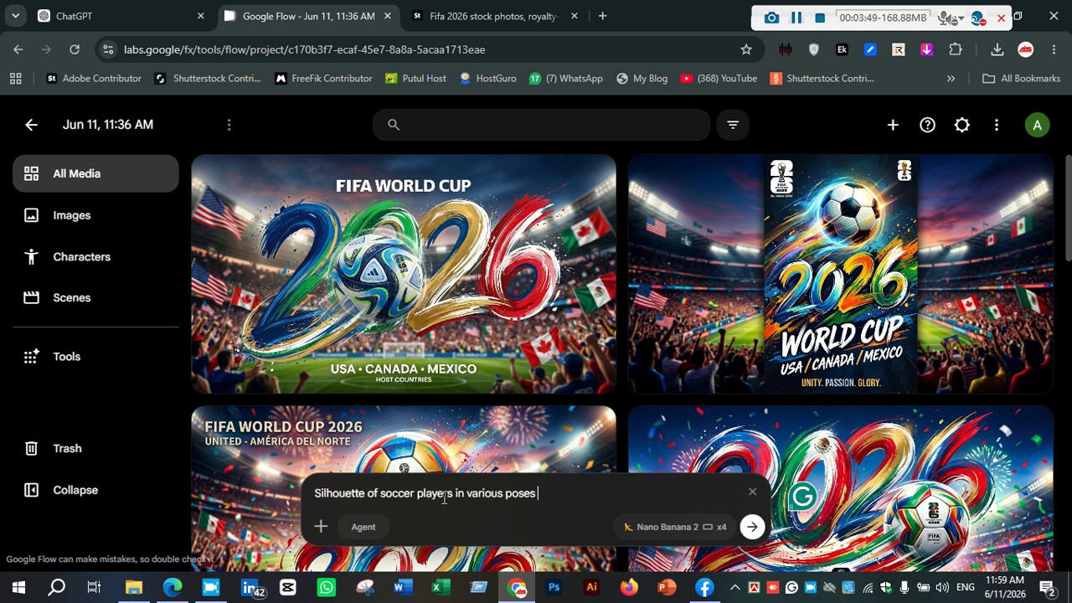
type("black and")
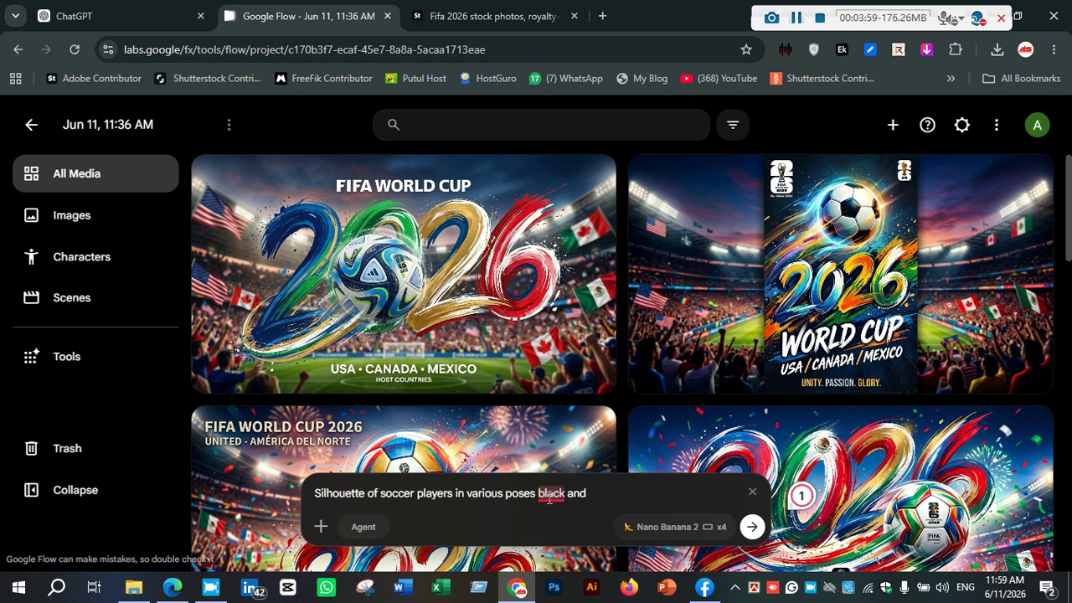
mouse_move(545, 494)
left_click(580, 441)
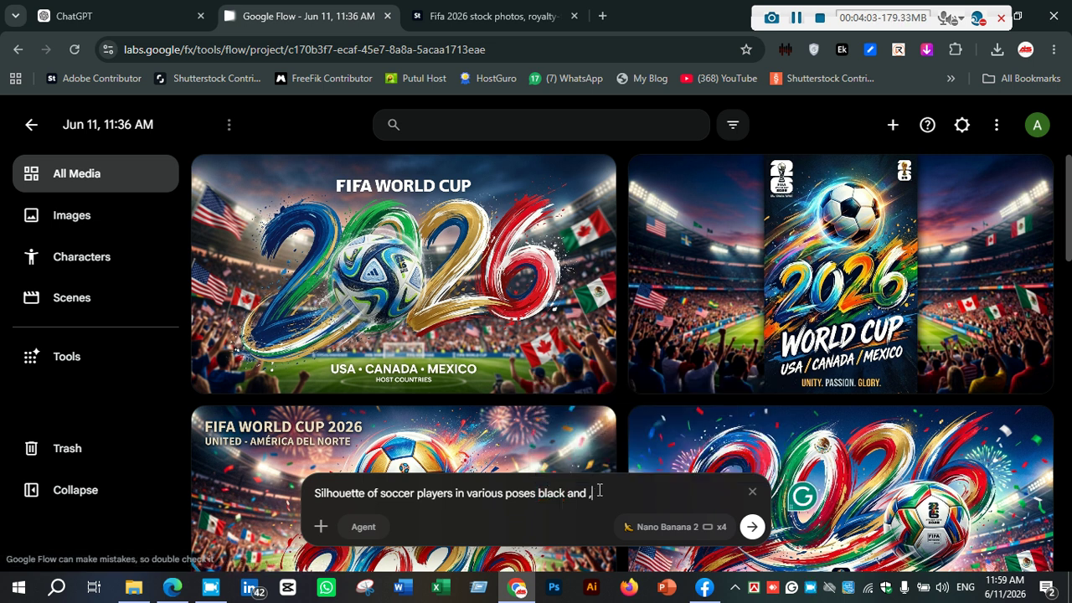
type("ite")
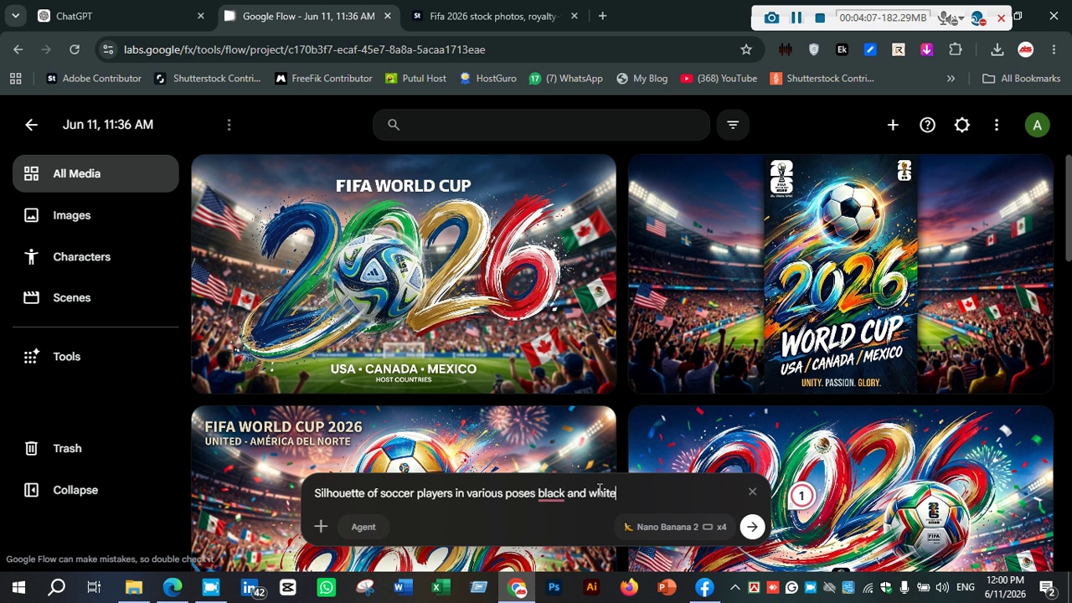
key("Return")
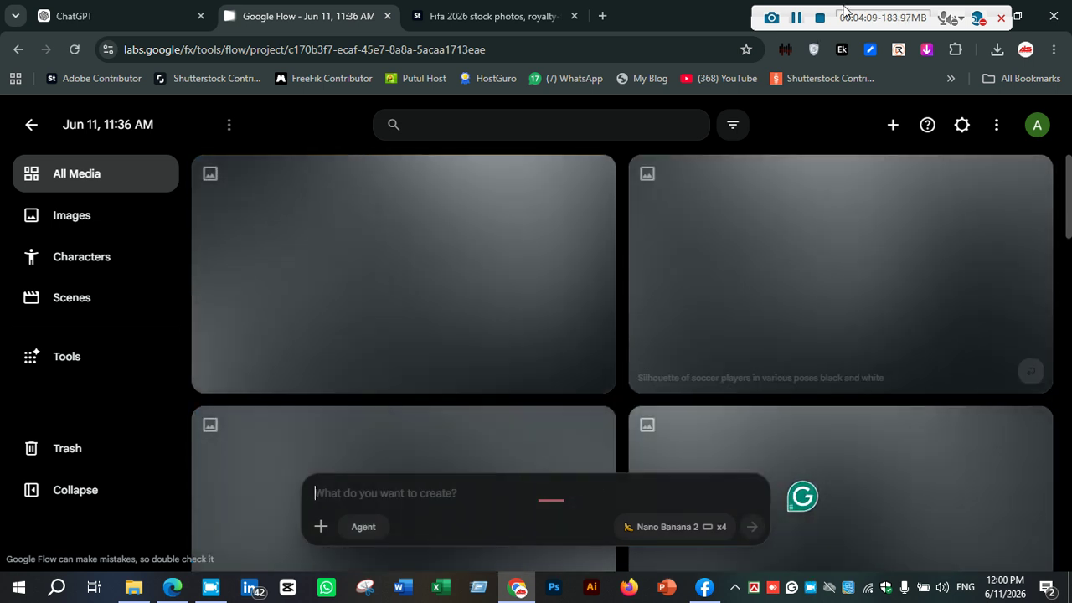
scroll(566, 228, "down", 1)
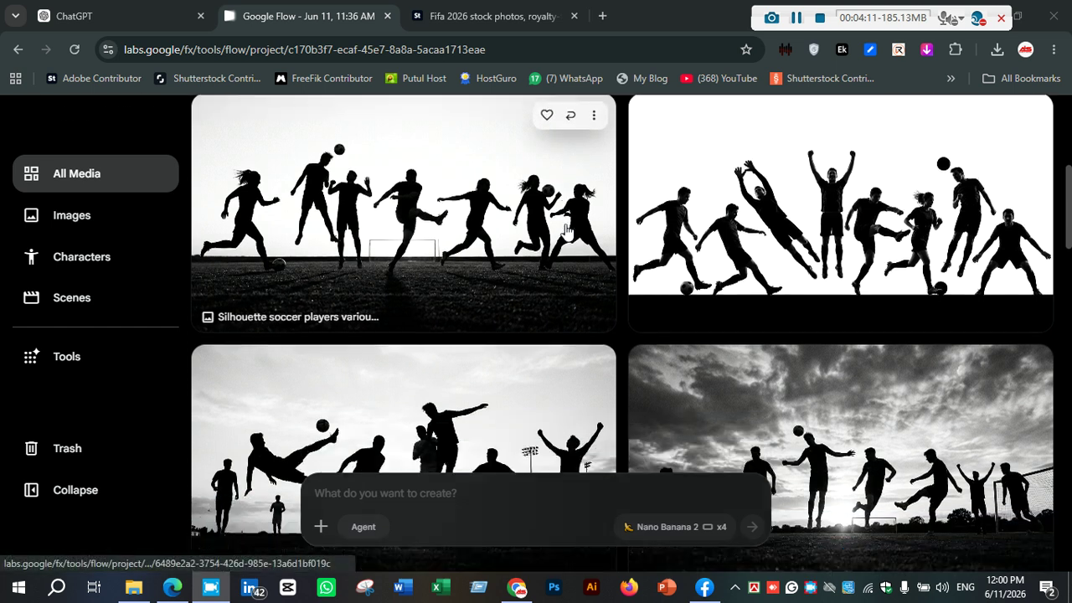
Generate images from the prompt "Silhouette of soccer players in various poses black and white icone".
left_click(498, 494)
type("Silhouette of soccer players in various poses")
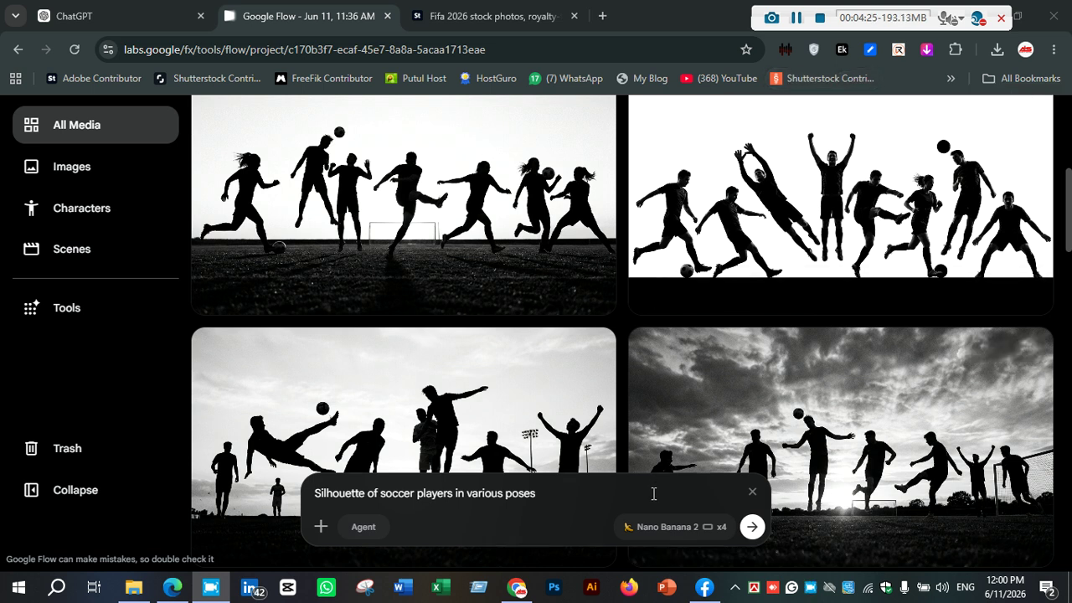
type("la")
type("ck a")
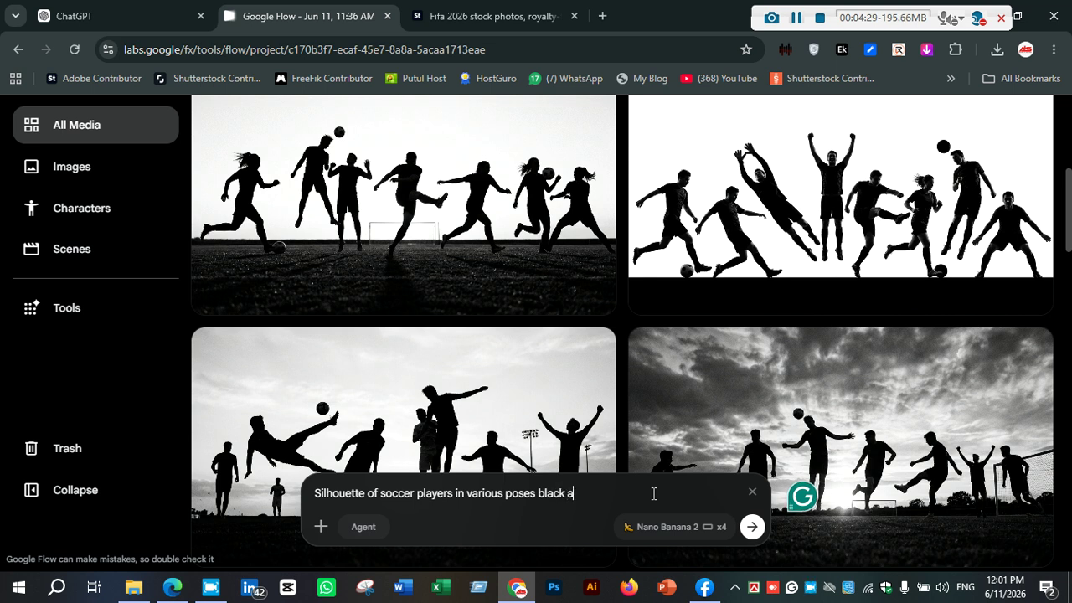
type("nd white icone")
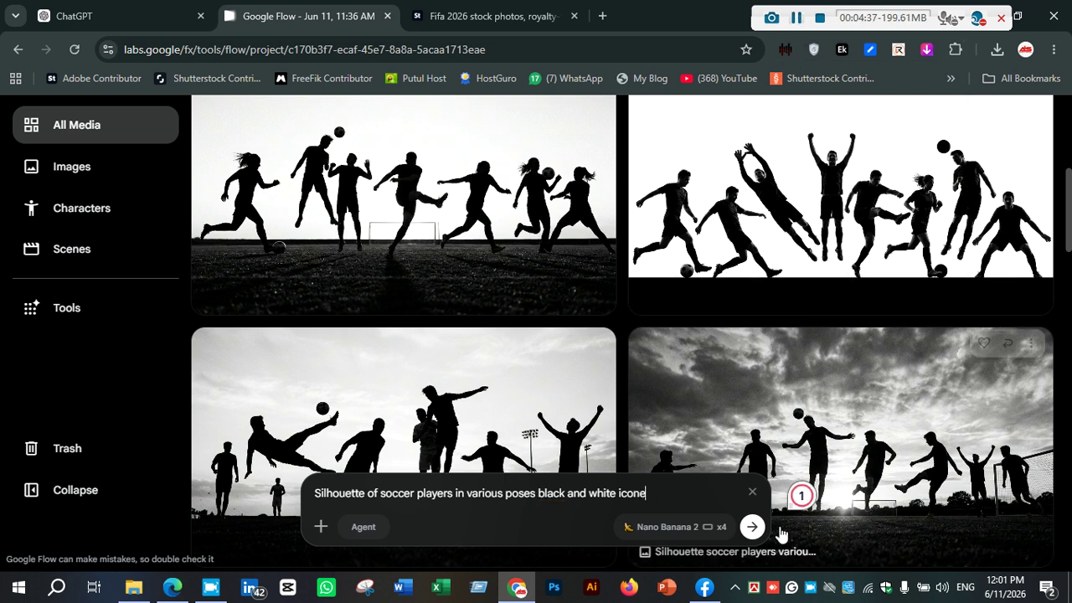
left_click(752, 528)
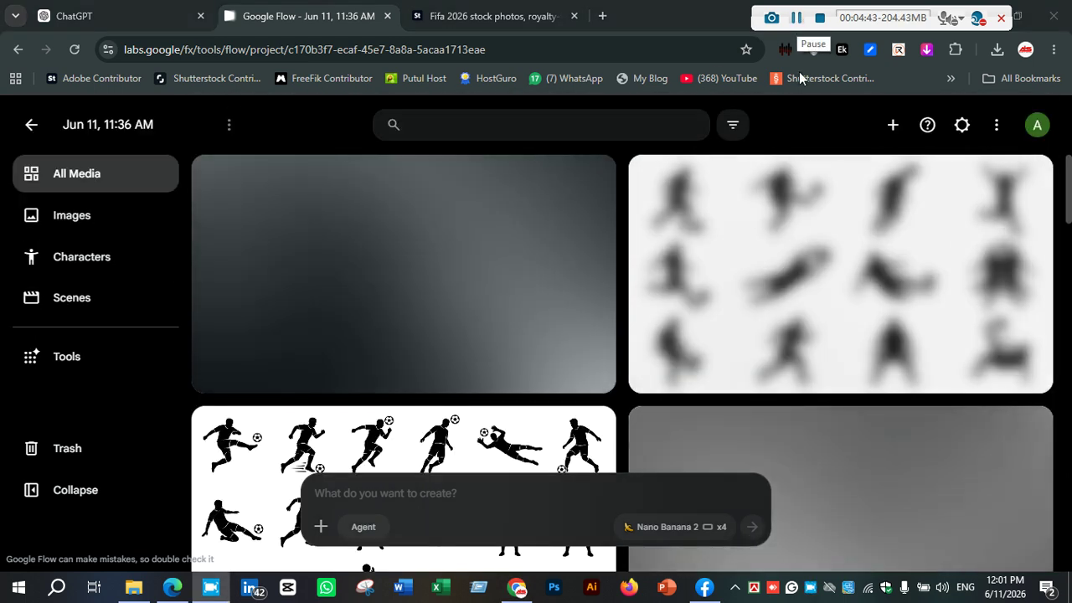
Look over the newly generated silhouette images and open the one with three rows of six soccer players.
scroll(787, 222, "down", 2)
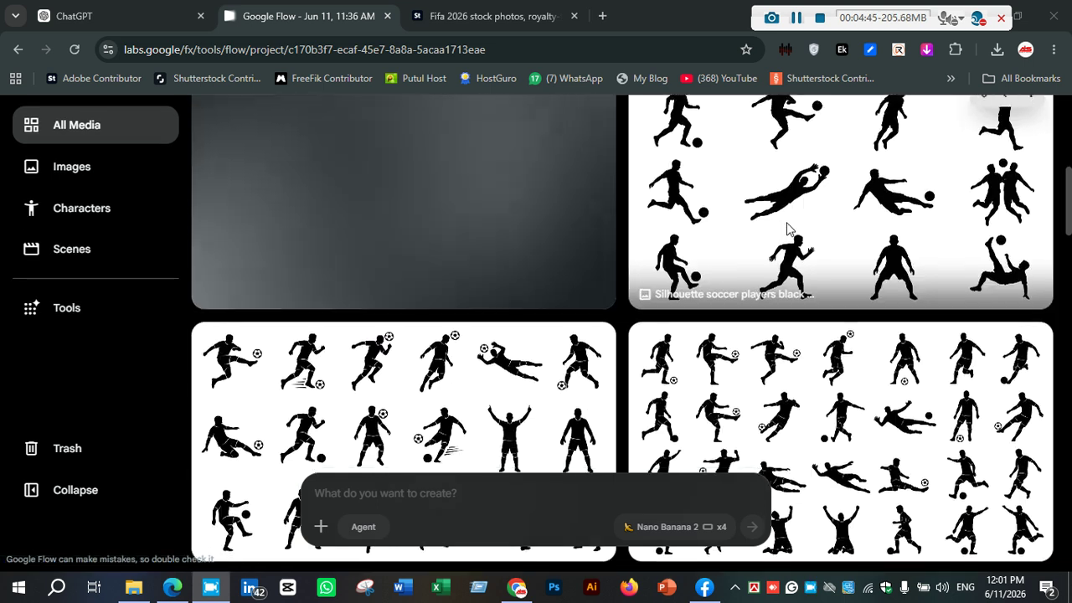
scroll(787, 232, "up", 2)
scroll(790, 324, "down", 2)
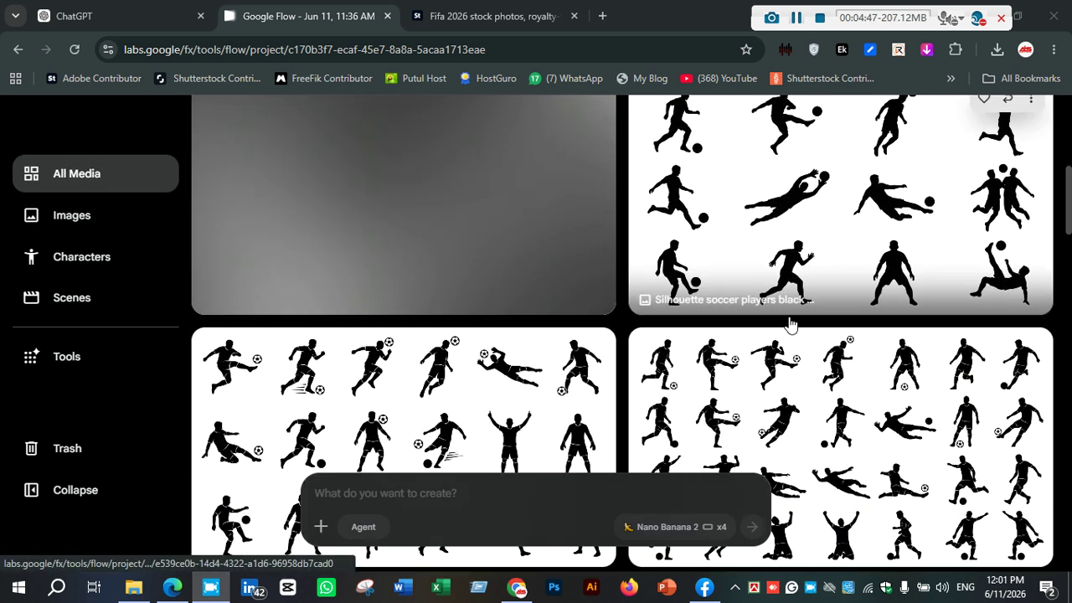
scroll(440, 276, "up", 1)
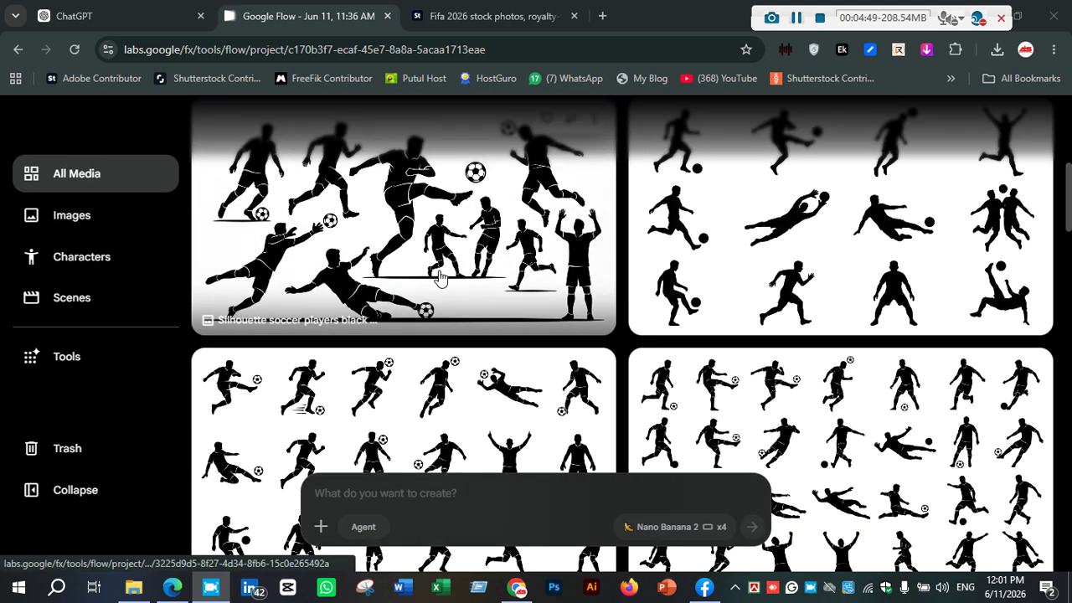
scroll(439, 277, "up", 1)
scroll(436, 260, "down", 4)
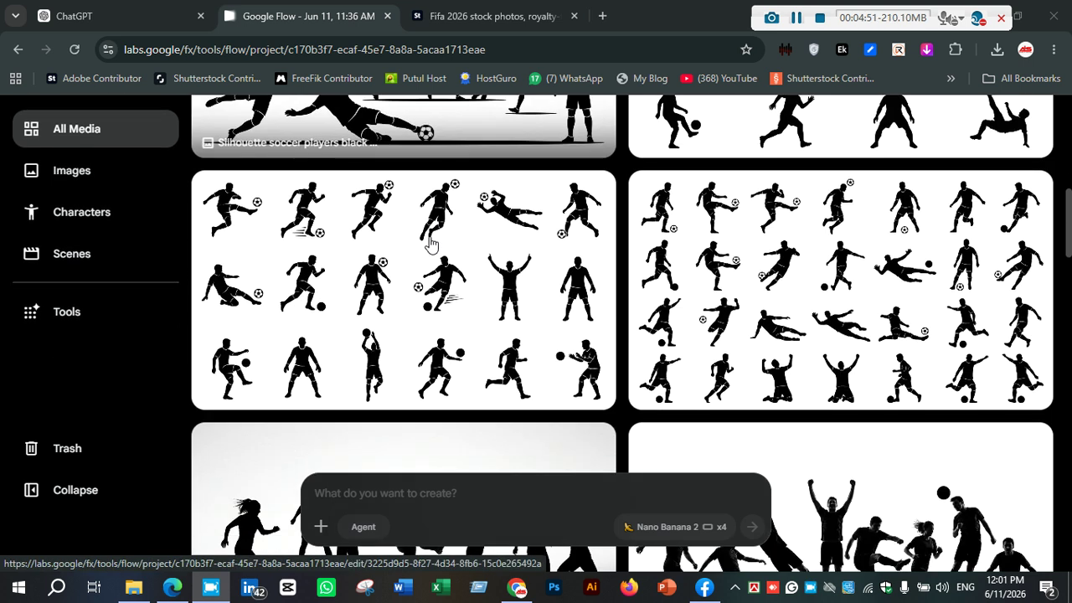
left_click(430, 243)
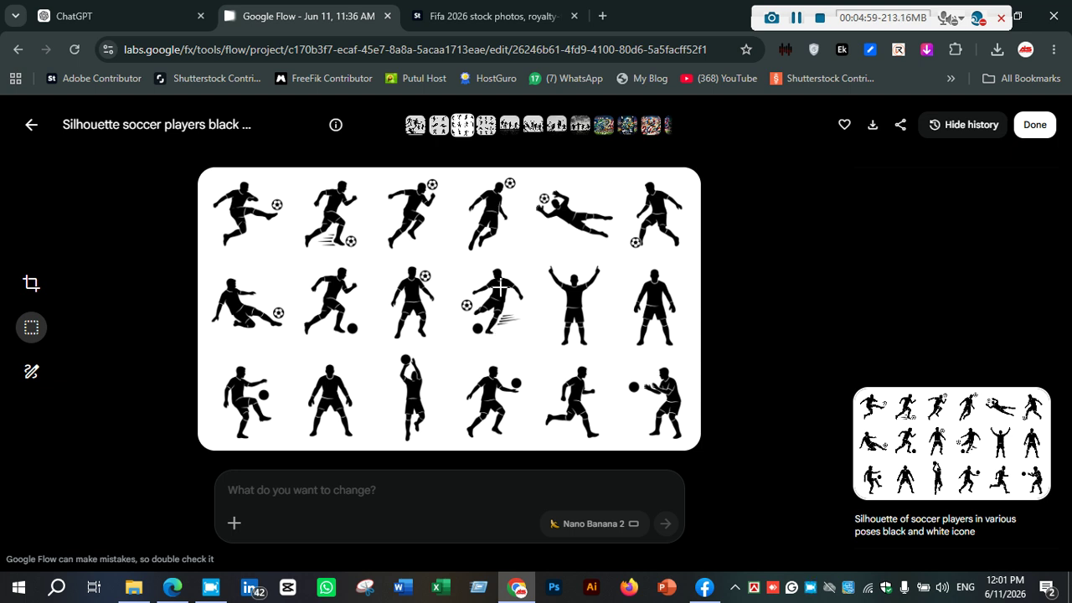
Switch back to Adobe Stock and select the full title "Silhouette of soccer players in various poses" for review.
left_click(469, 16)
scroll(641, 261, "down", 2)
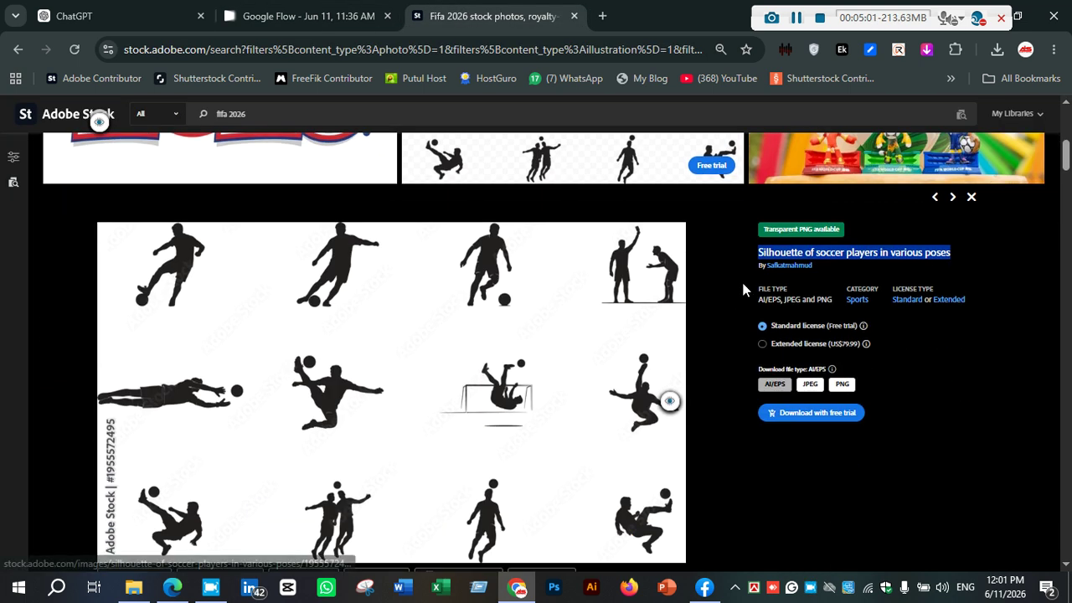
left_click(774, 256)
left_click_drag(760, 252, 941, 247)
double_click(935, 254)
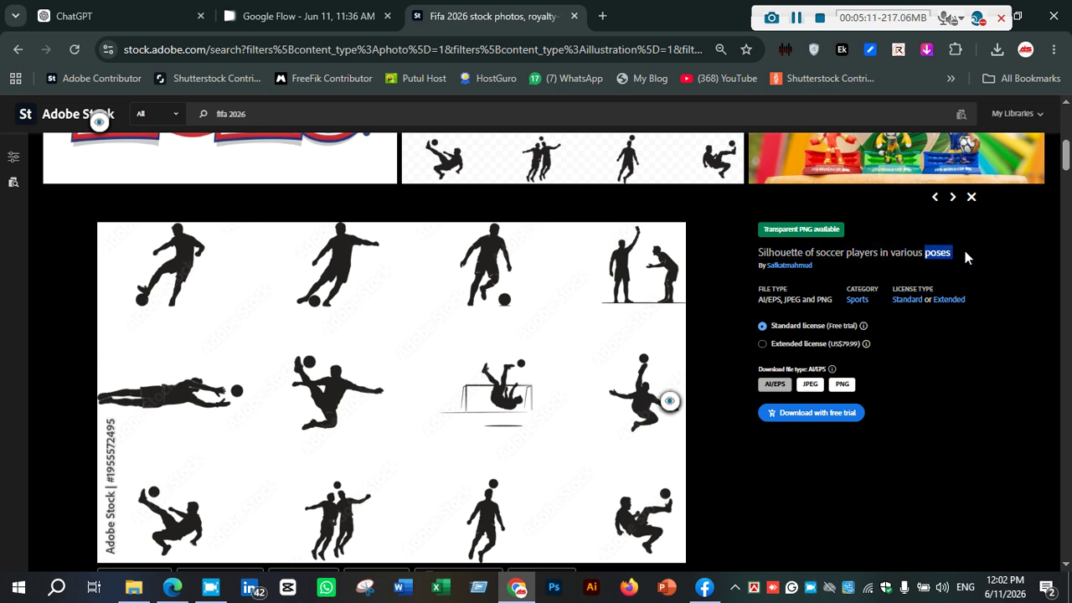
left_click(953, 252)
left_click_drag(950, 254, 565, 299)
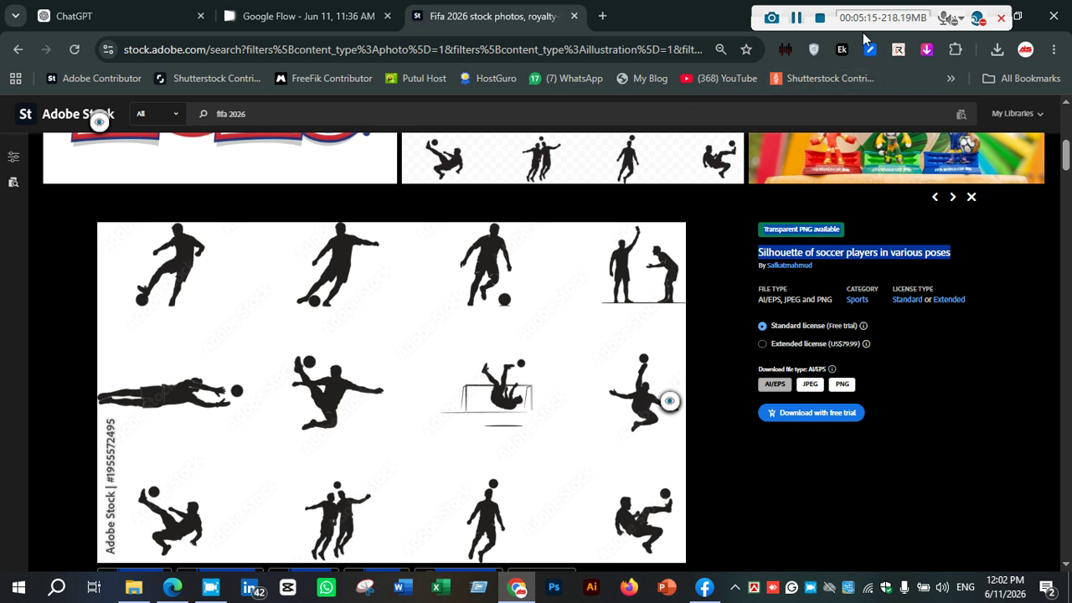
Close the Adobe Stock and Google Flow pages and minimize the browser window.
left_click_drag(863, 24, 679, 38)
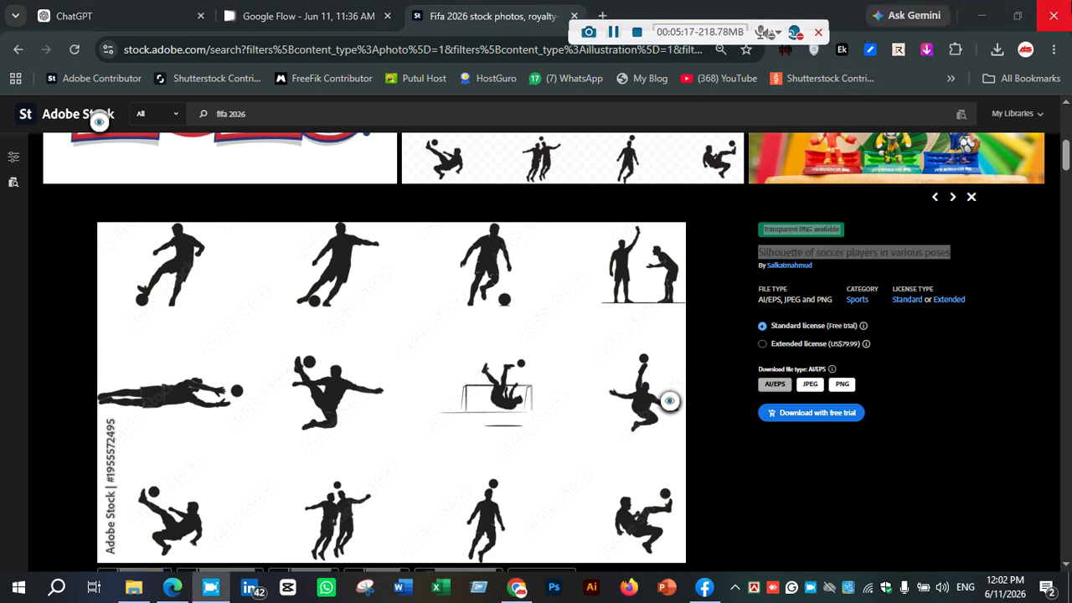
left_click(576, 15)
left_click(576, 16)
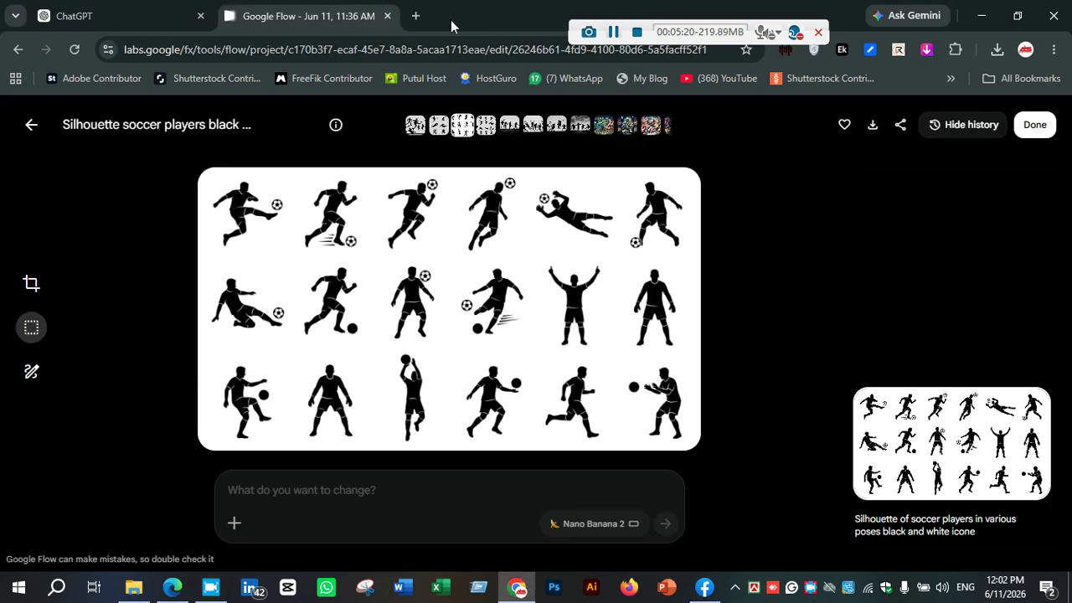
left_click(386, 16)
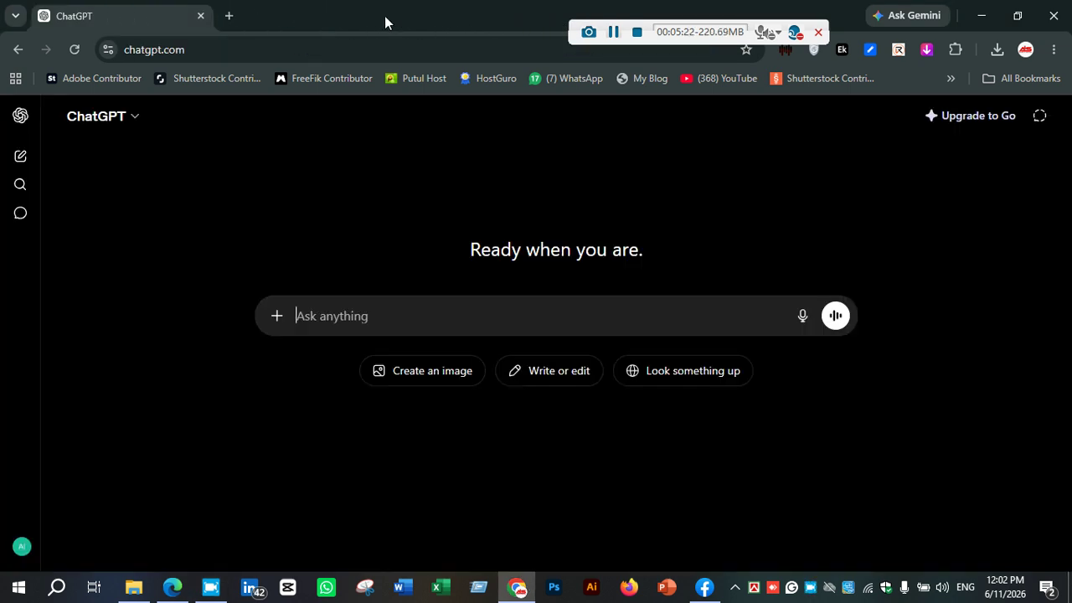
left_click(982, 15)
right_click(899, 17)
left_click(963, 62)
left_click_drag(728, 40, 844, 22)
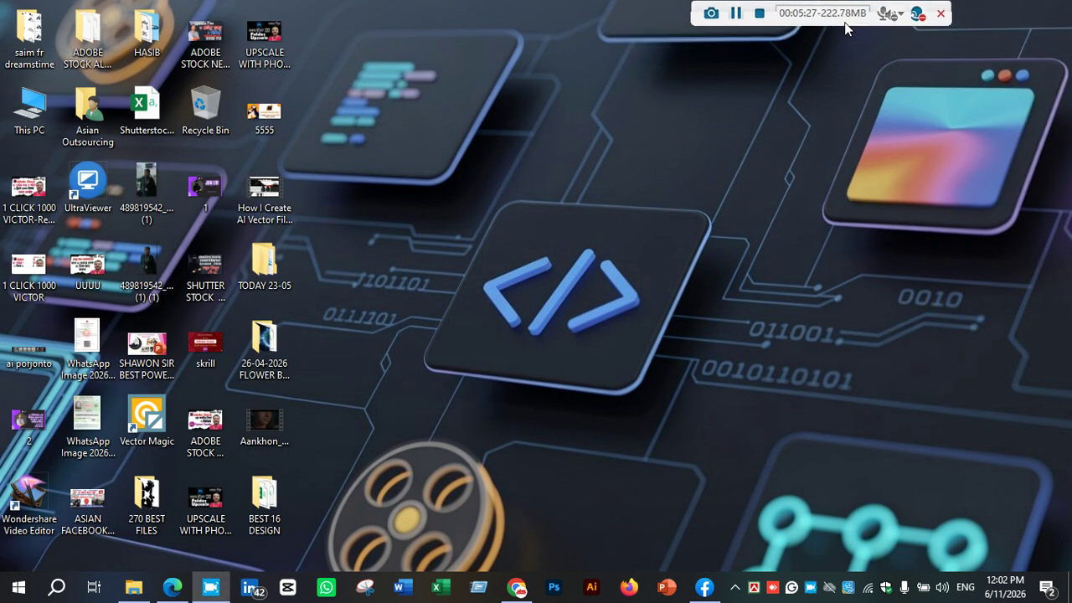
right_click(614, 79)
left_click(626, 126)
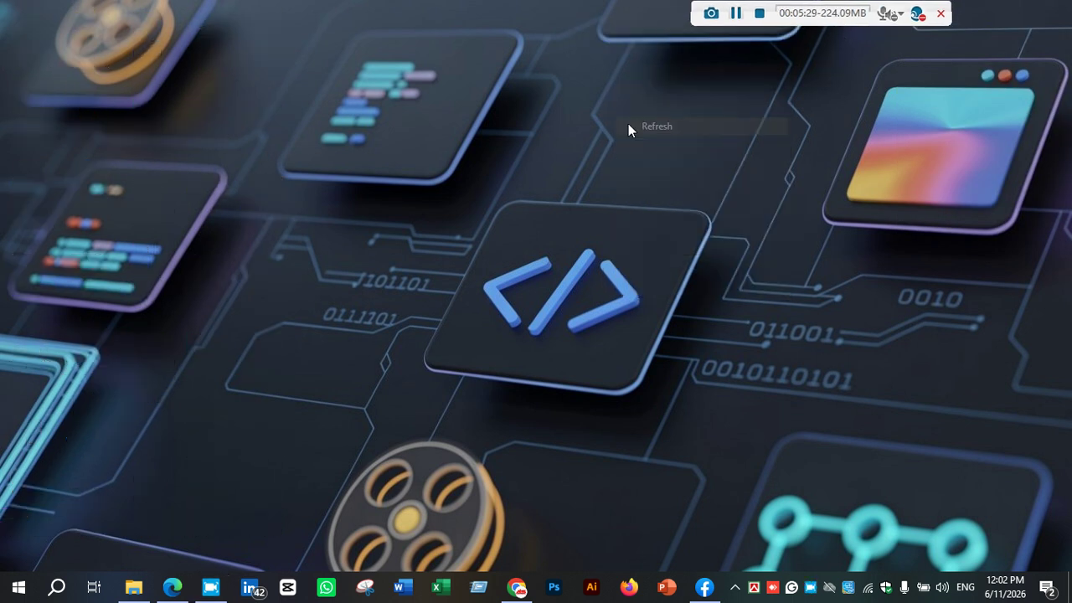
right_click(628, 141)
left_click(657, 185)
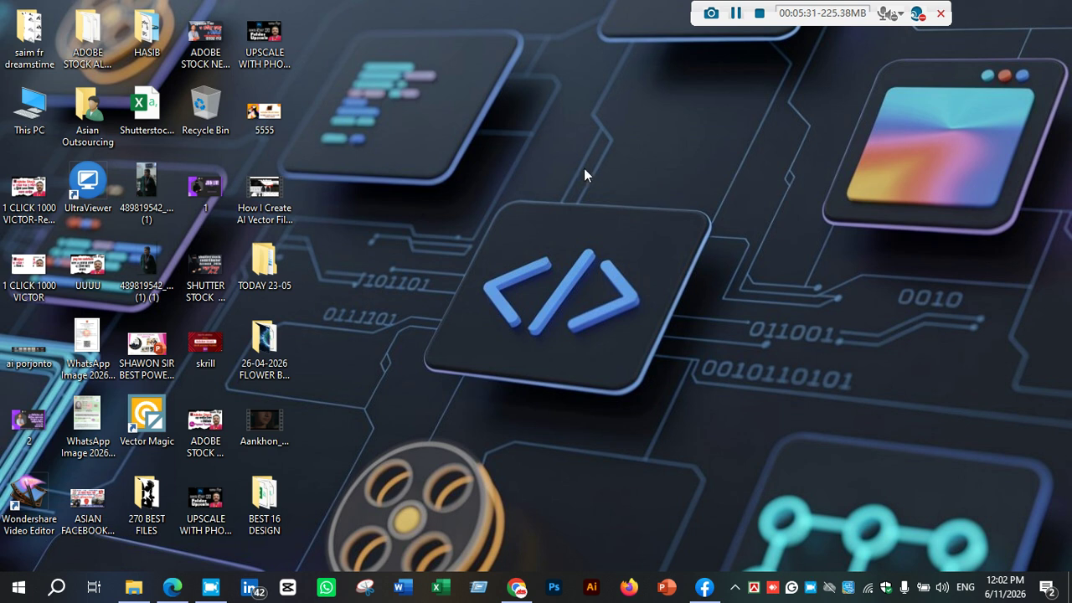
right_click(415, 167)
left_click(415, 168)
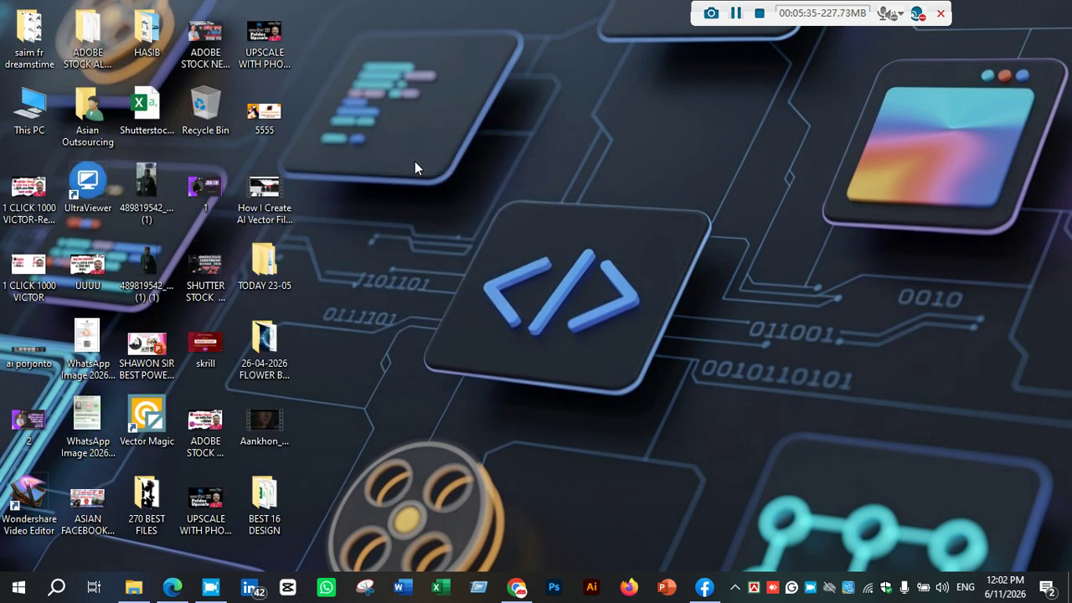